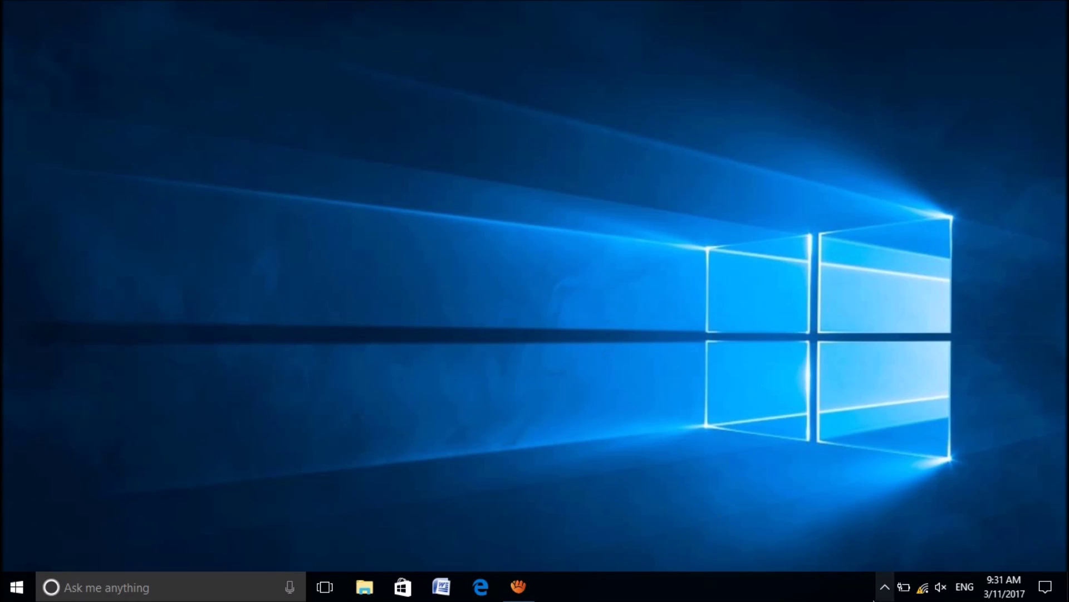
Step: Run the Windows network troubleshooter through to the end and close it
mouse_move(905, 586)
right_click(923, 591)
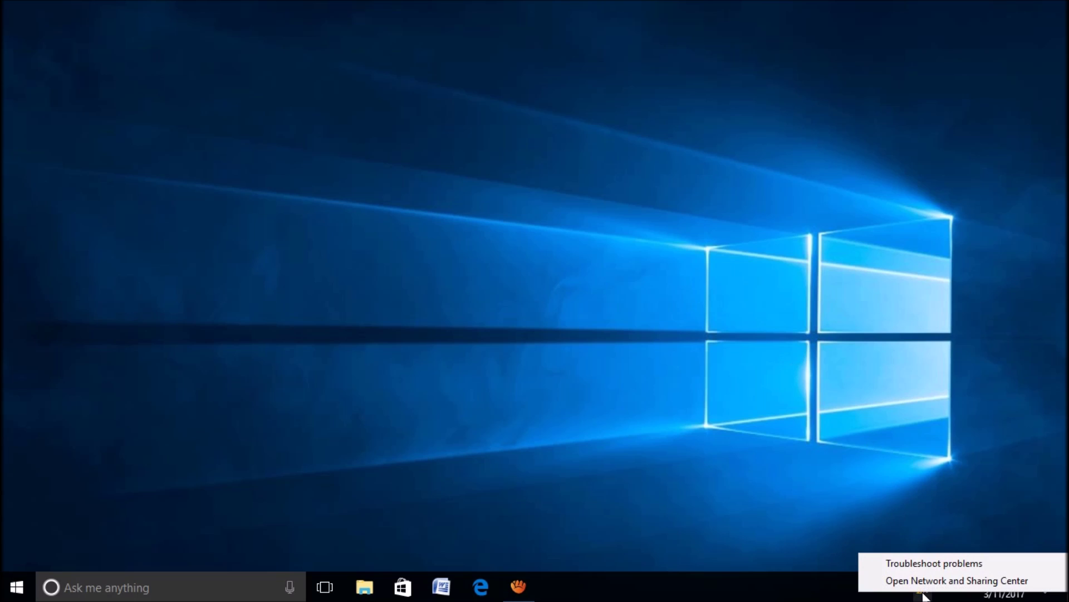
left_click(924, 562)
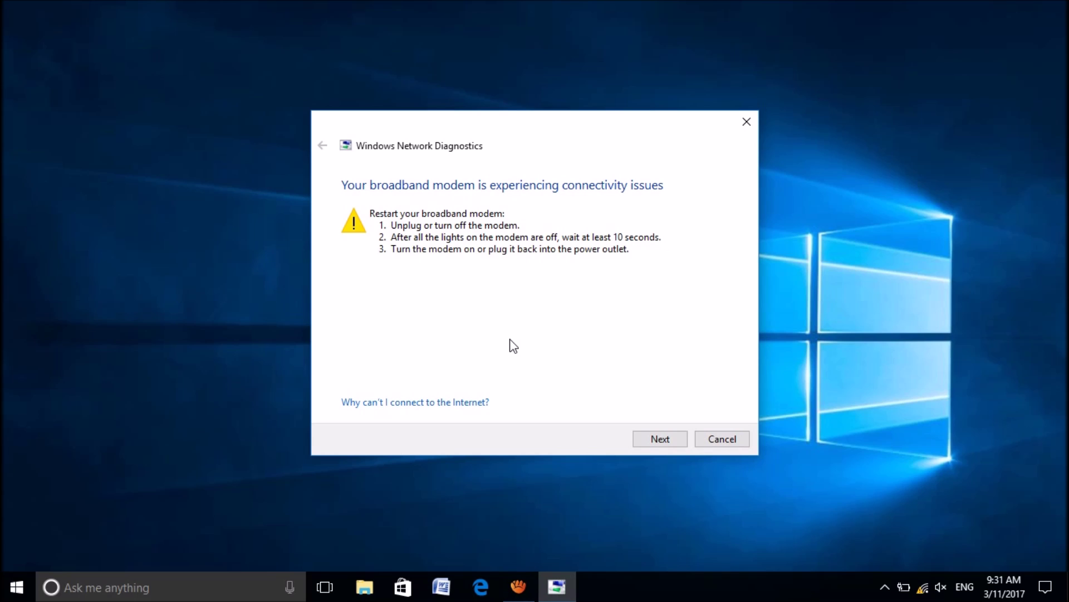
left_click(661, 441)
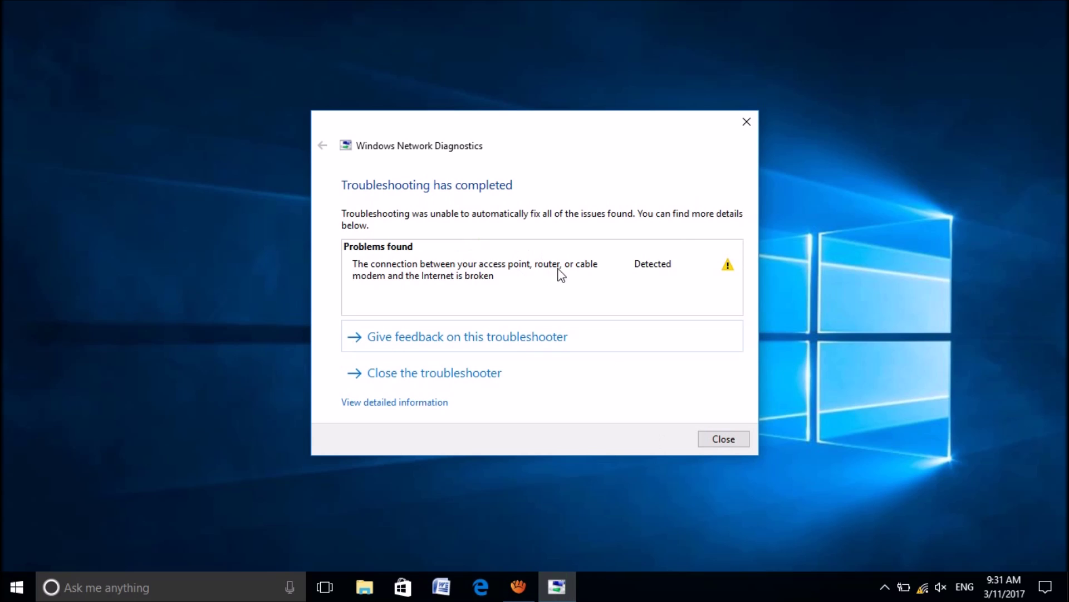
mouse_move(554, 278)
left_click(713, 442)
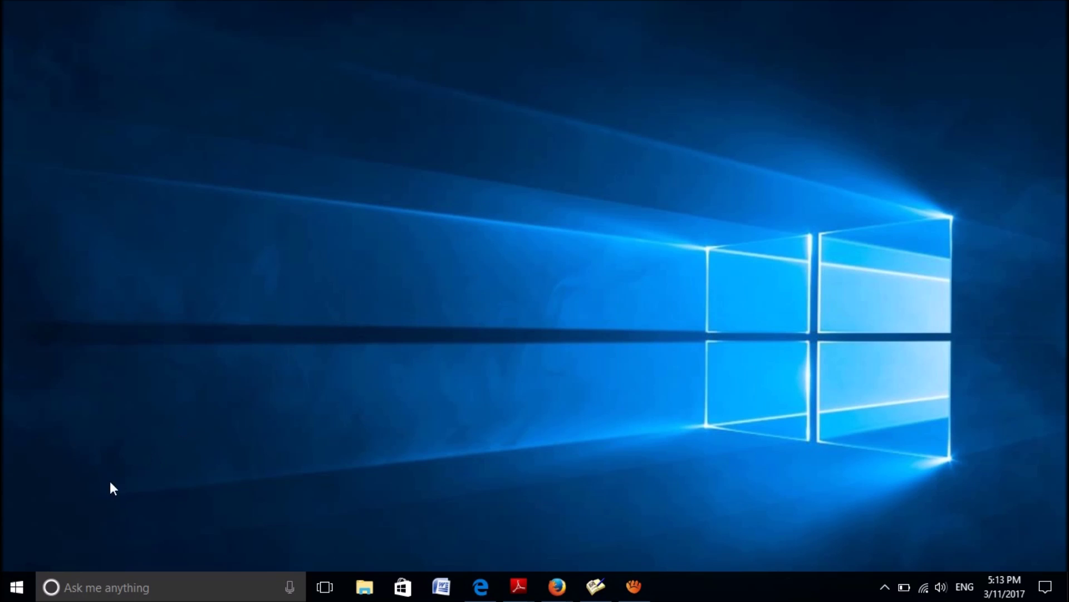
Step: Open Device Manager and expand Network adapters to show the Broadcom and Realtek adapters
right_click(17, 586)
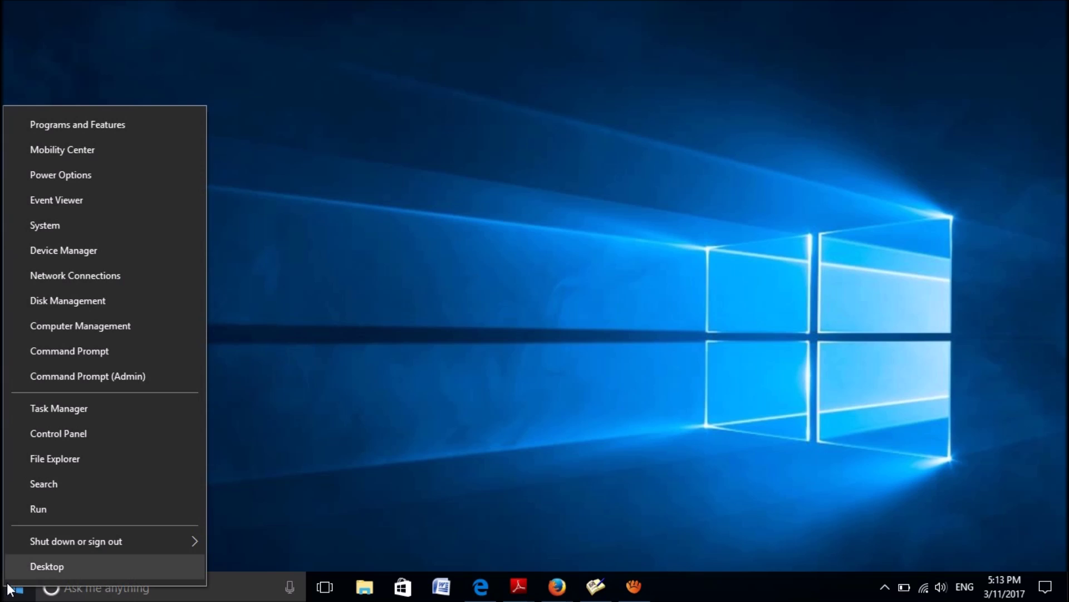
left_click(58, 258)
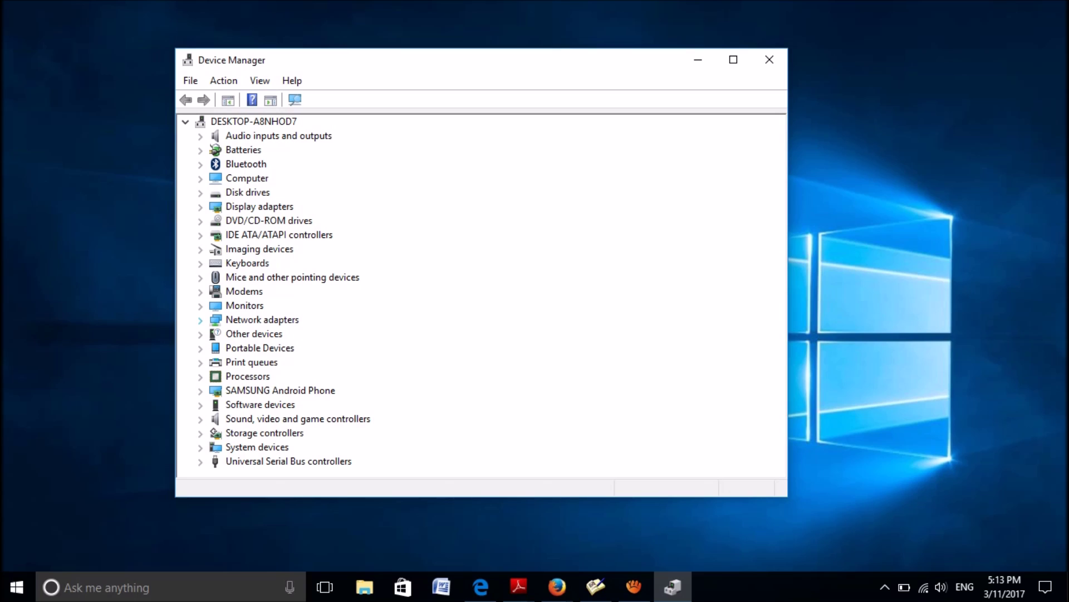
left_click(200, 320)
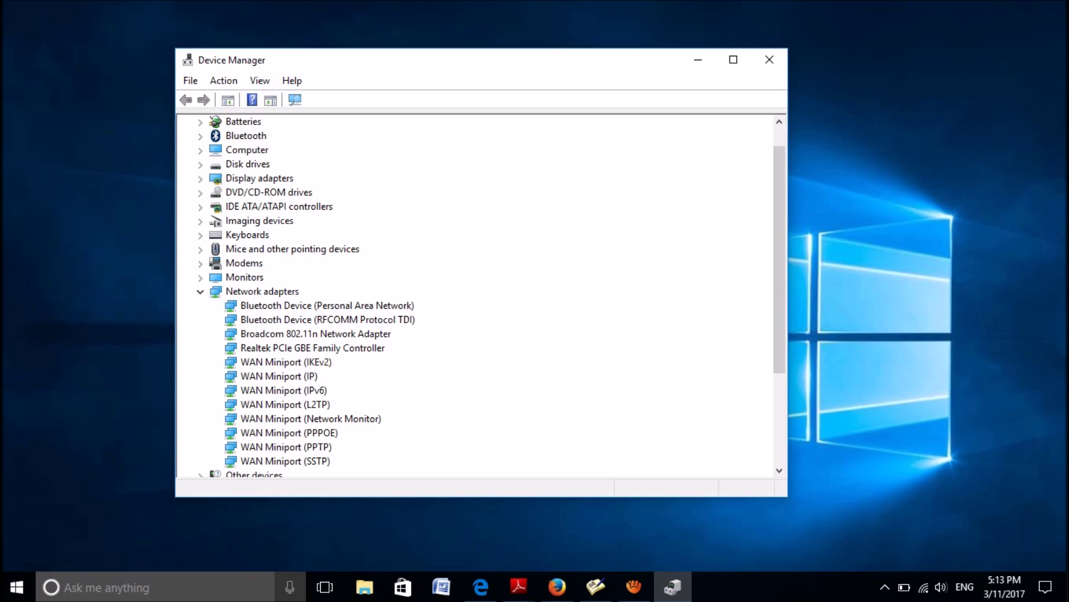
left_click(224, 592)
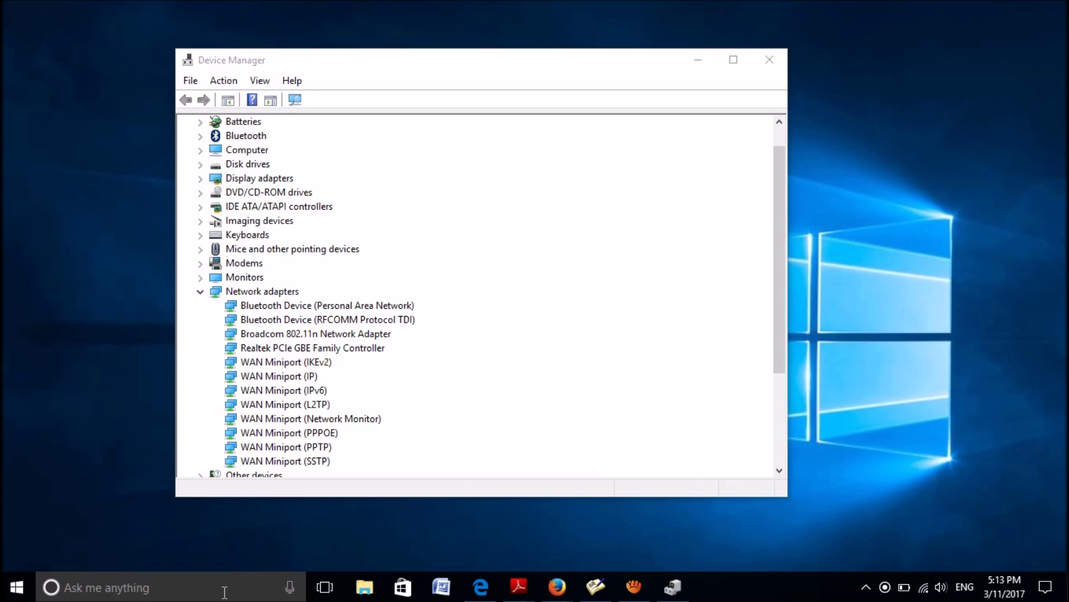
type("s")
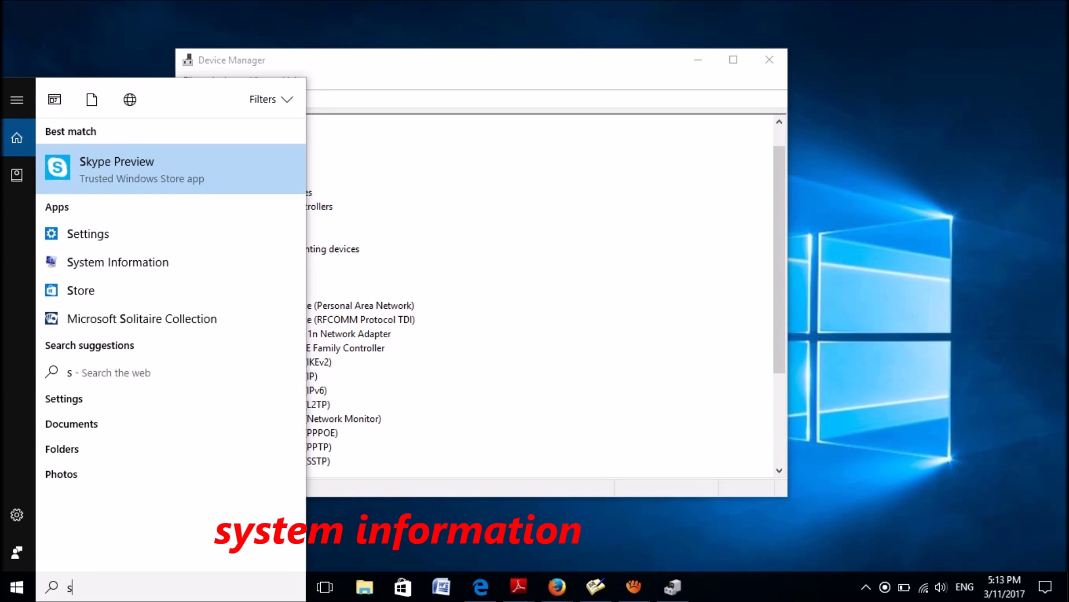
type("ystem info")
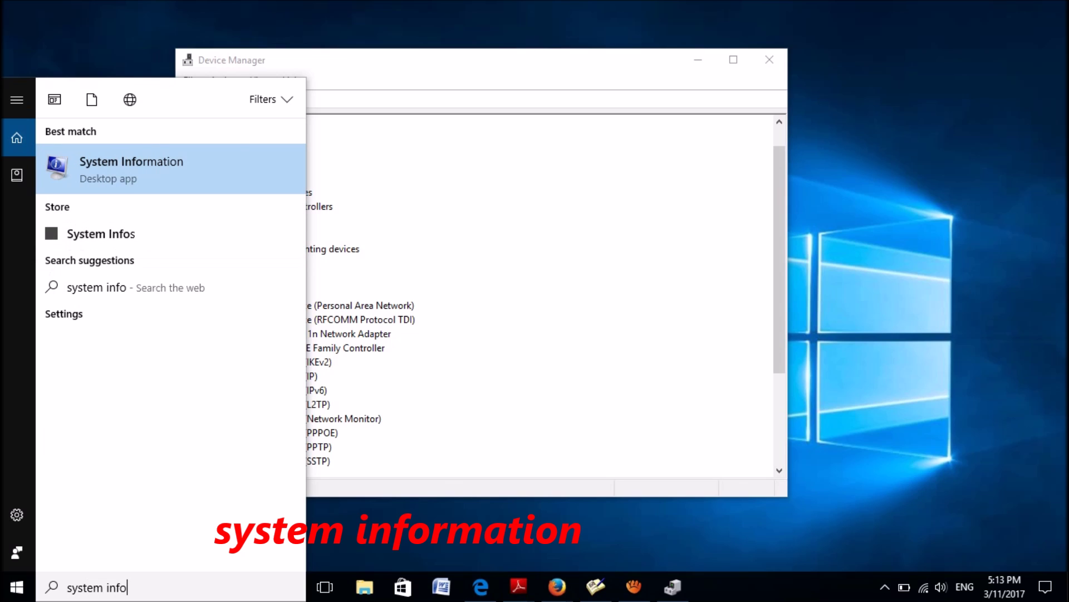
left_click(183, 162)
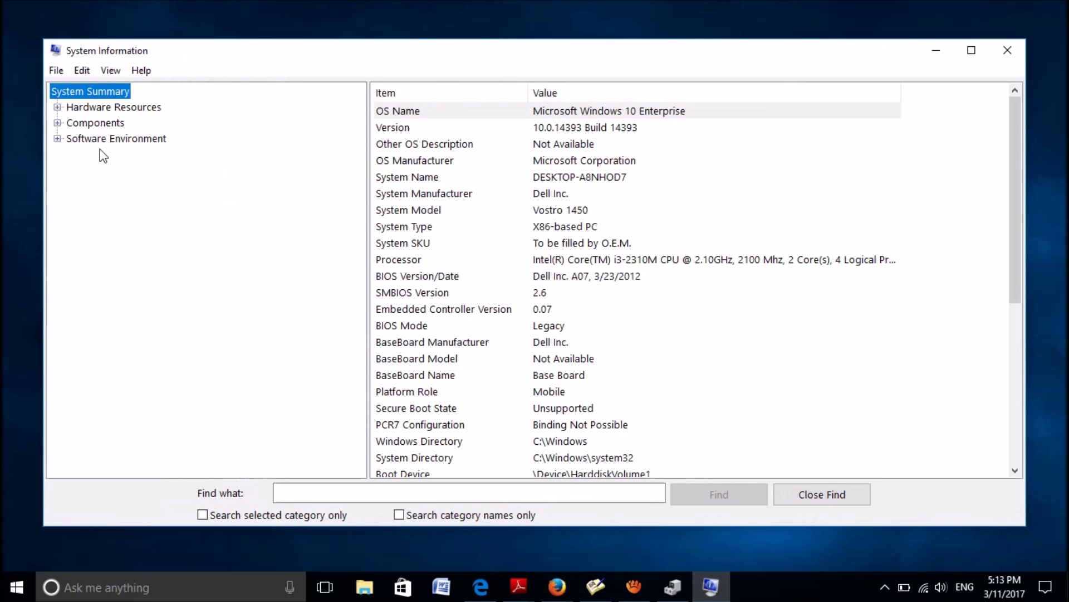
left_click(58, 123)
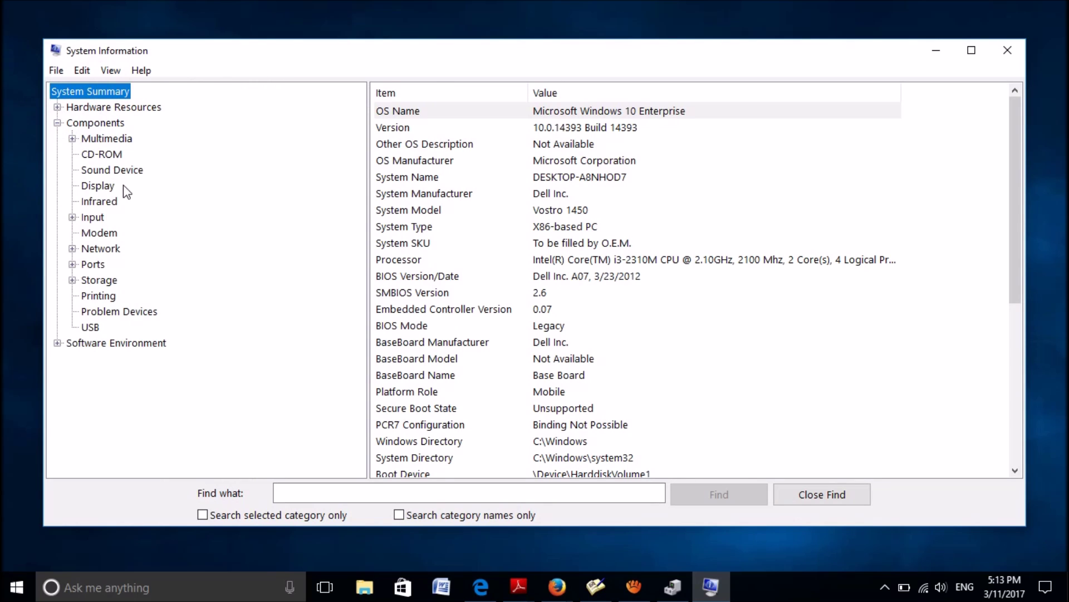
left_click(72, 249)
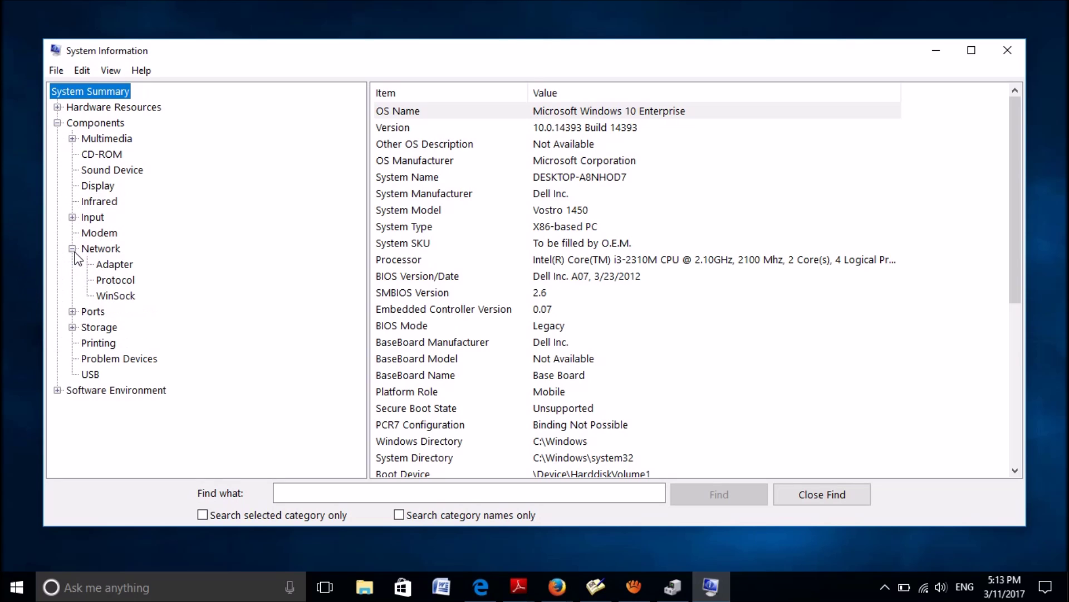
left_click(104, 265)
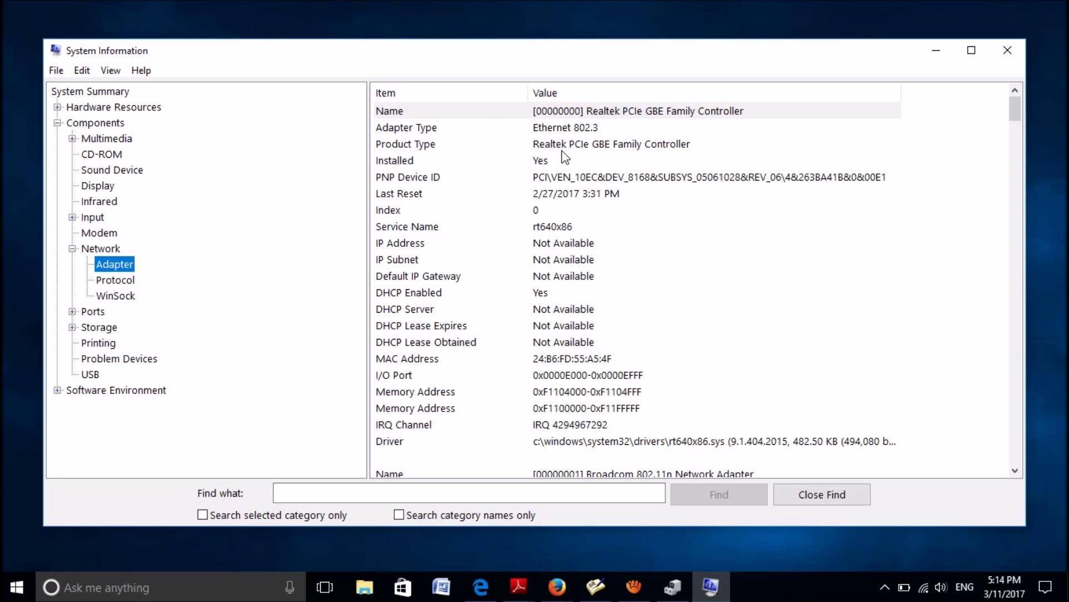
left_click(1008, 50)
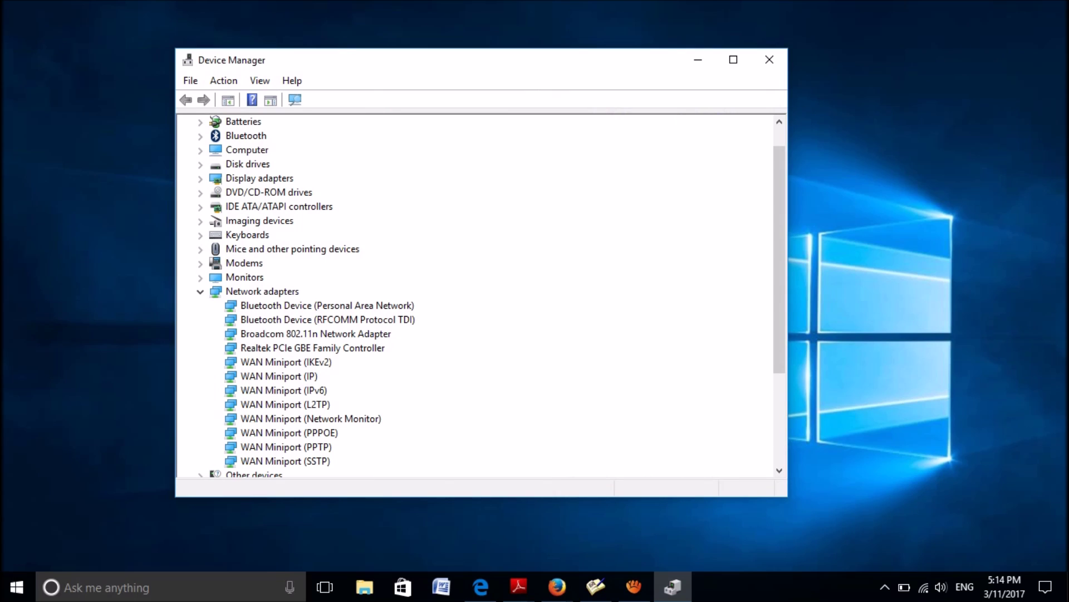
Step: Uninstall the Realtek PCIe GBE Family Controller from its context menu, confirming with OK
left_click(312, 347)
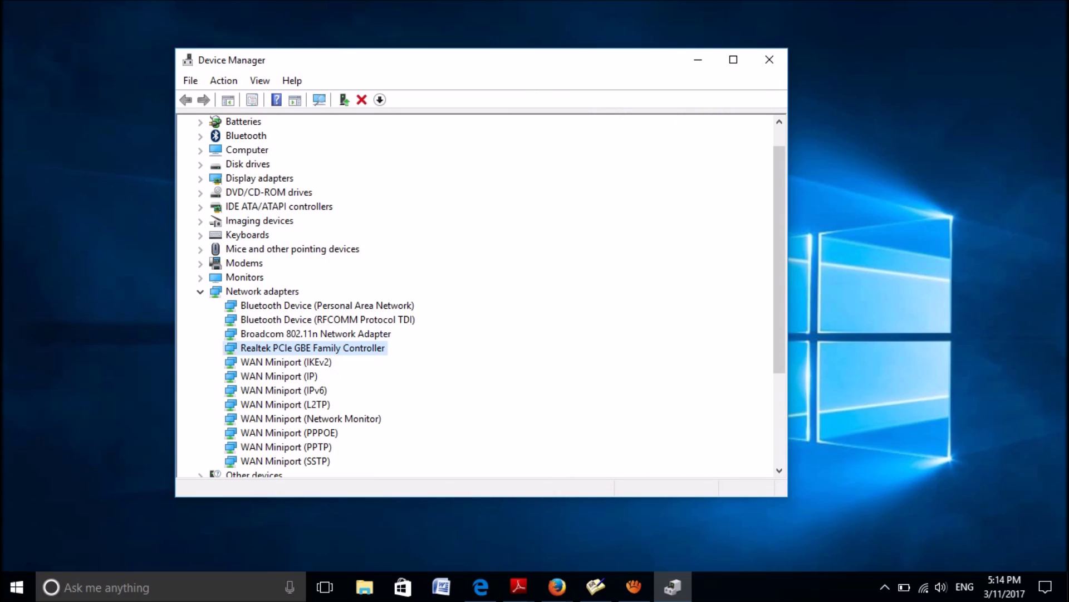
key("shift+F10")
key("Down")
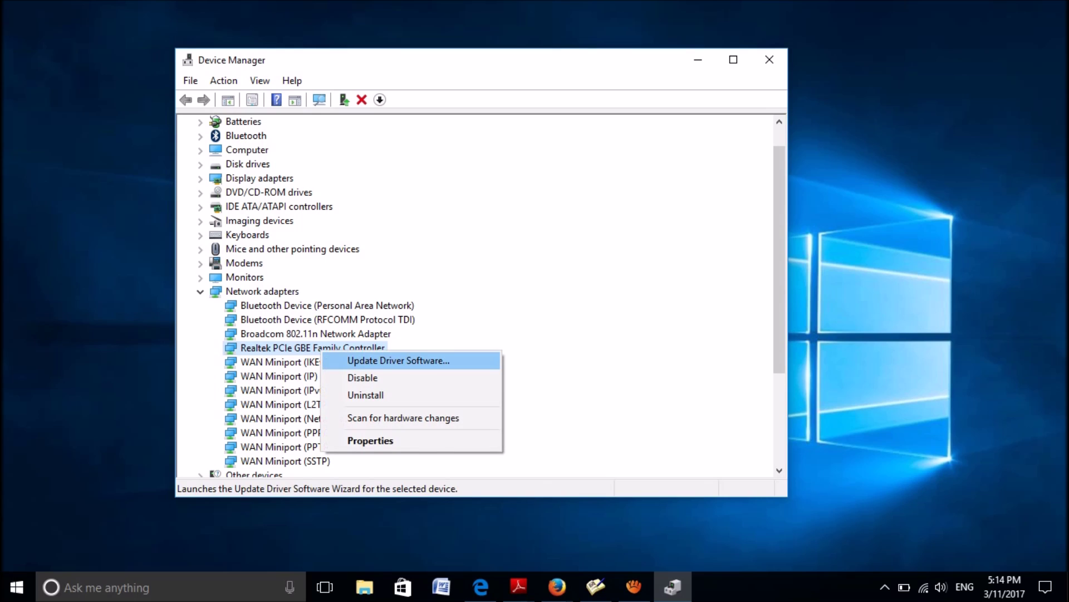
key("Down")
key("Down")
left_click(338, 396)
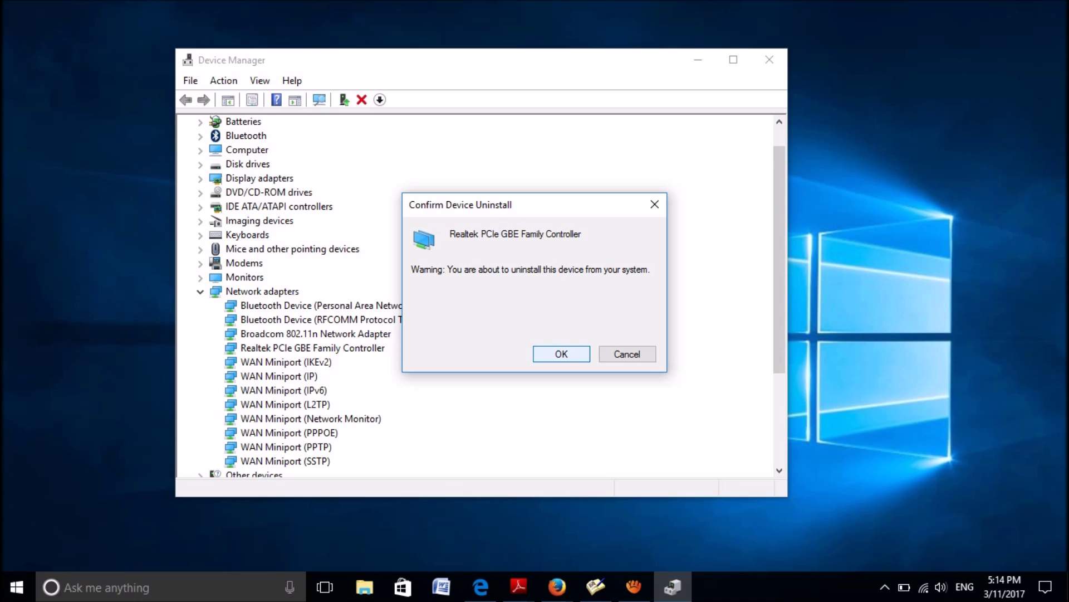
key("Return")
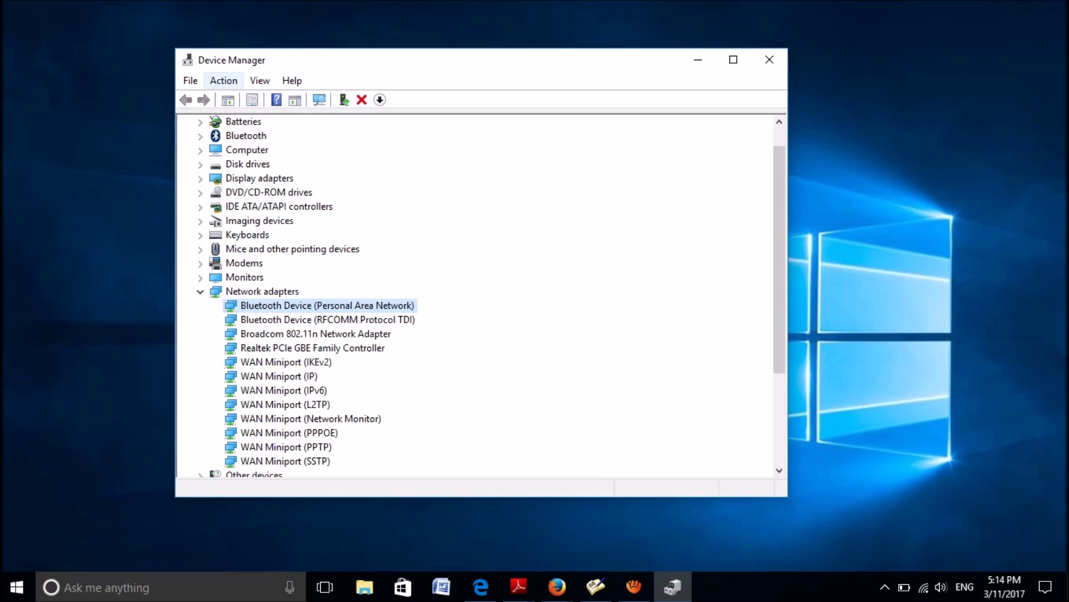
Step: Run Scan for hardware changes twice, then select the redetected Realtek PCIe GBE Family Controller
key("alt+a")
key("Down")
key("Down")
key("Down")
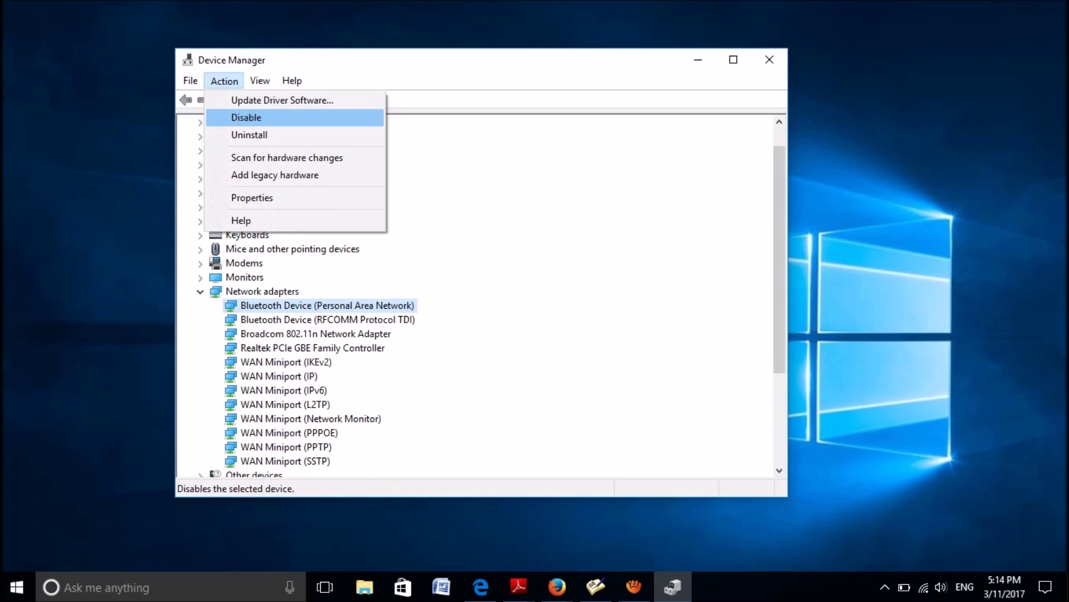
left_click(246, 159)
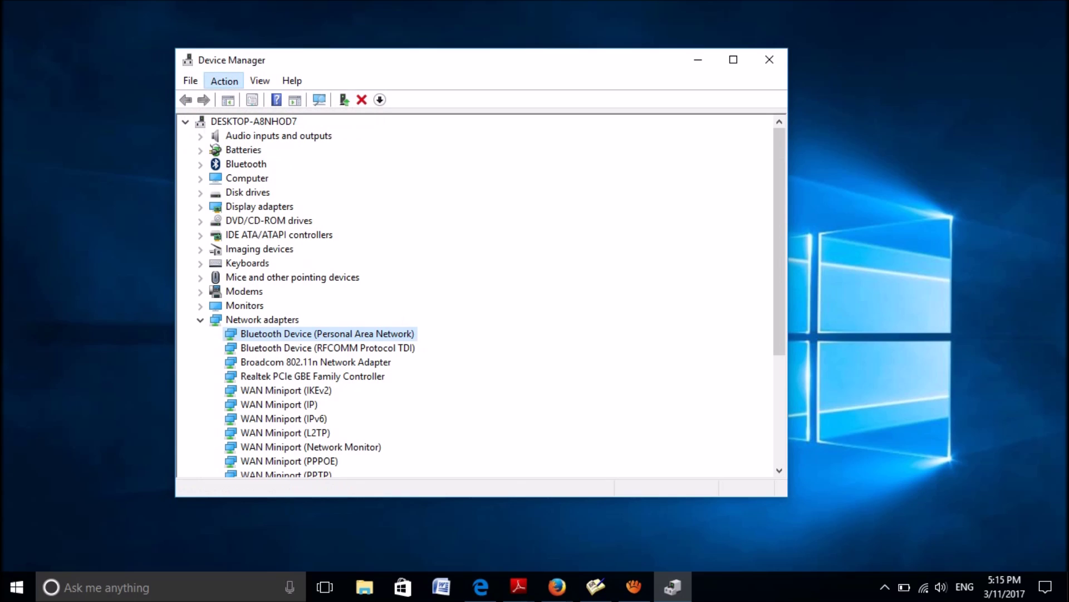
key("alt+a")
key("Down")
key("Down")
key("Down")
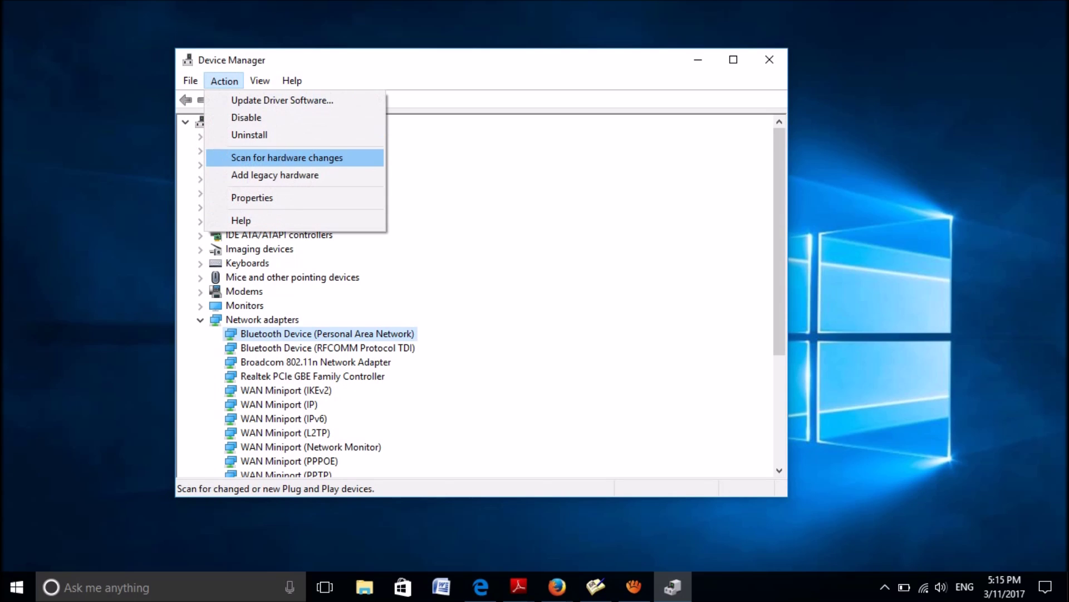
key("Return")
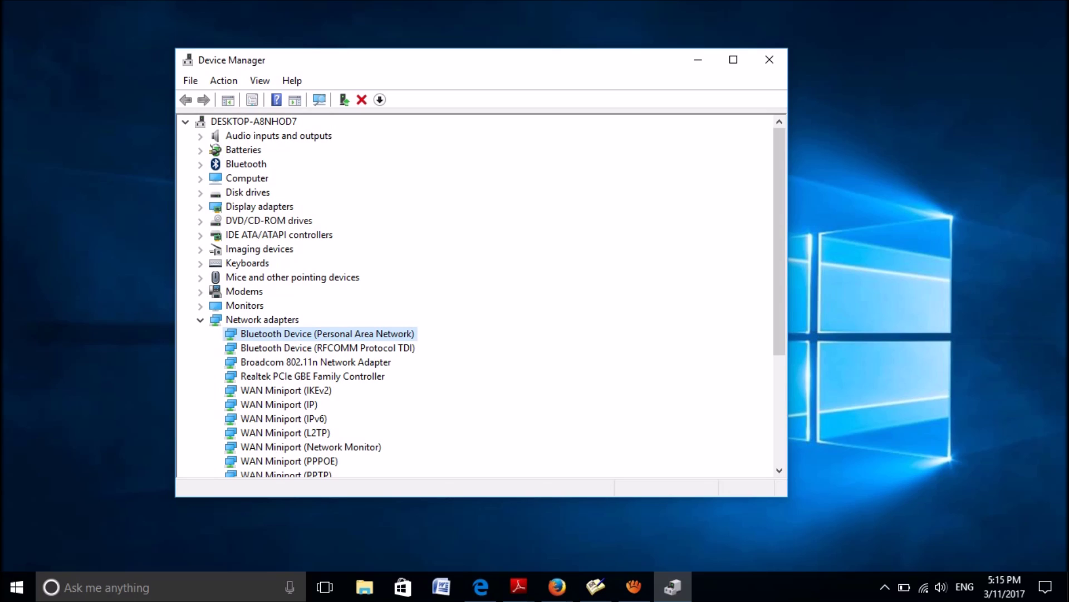
left_click(312, 376)
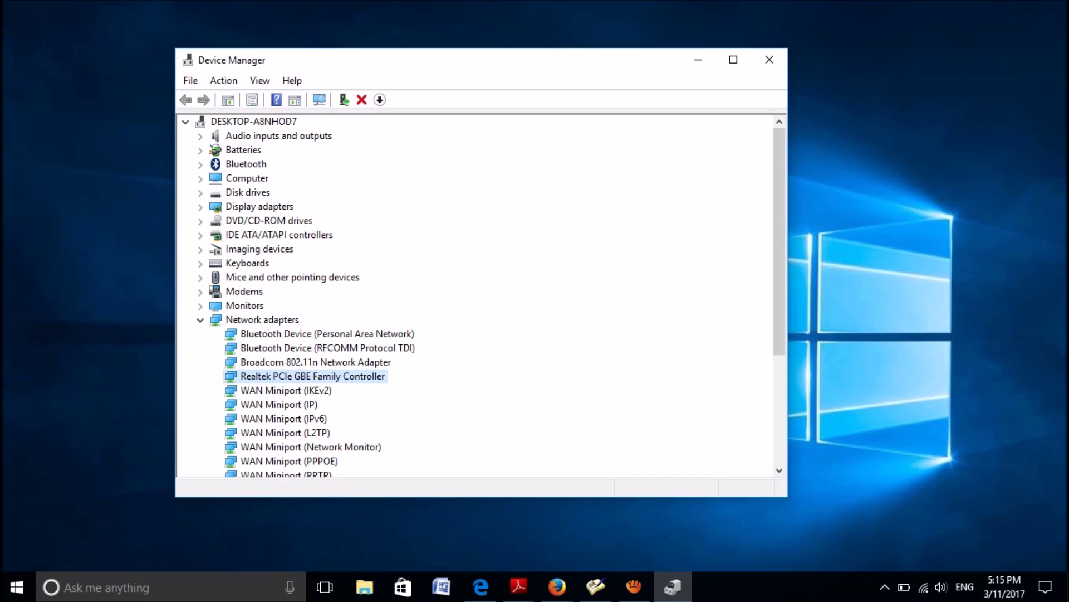
Step: Update the Realtek adapter with the Realtek PCIe GBE Family Controller driver from the computer's driver list
key("shift+F10")
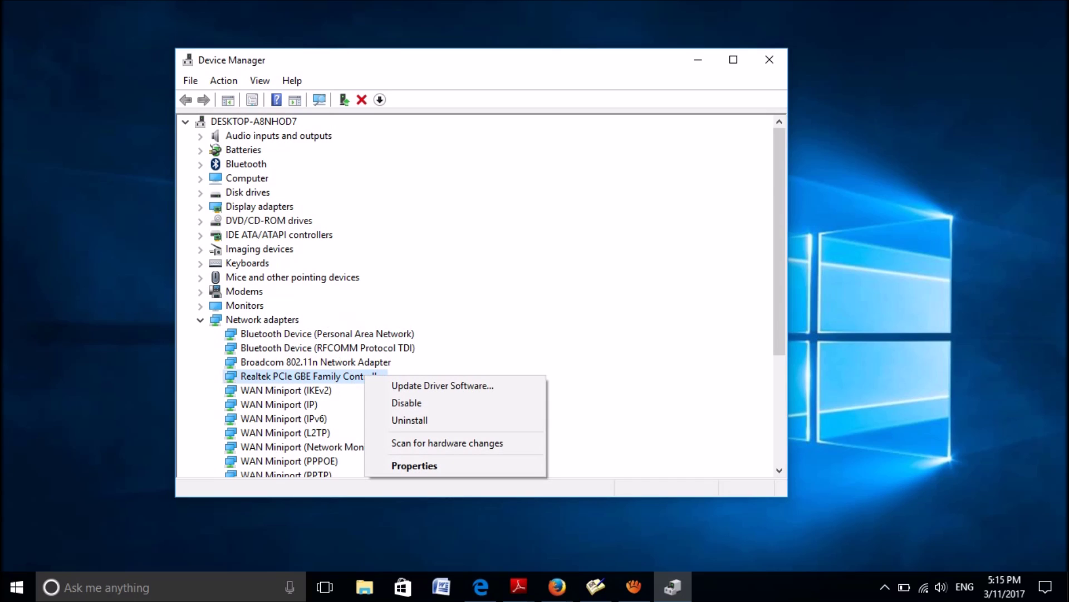
key("Down")
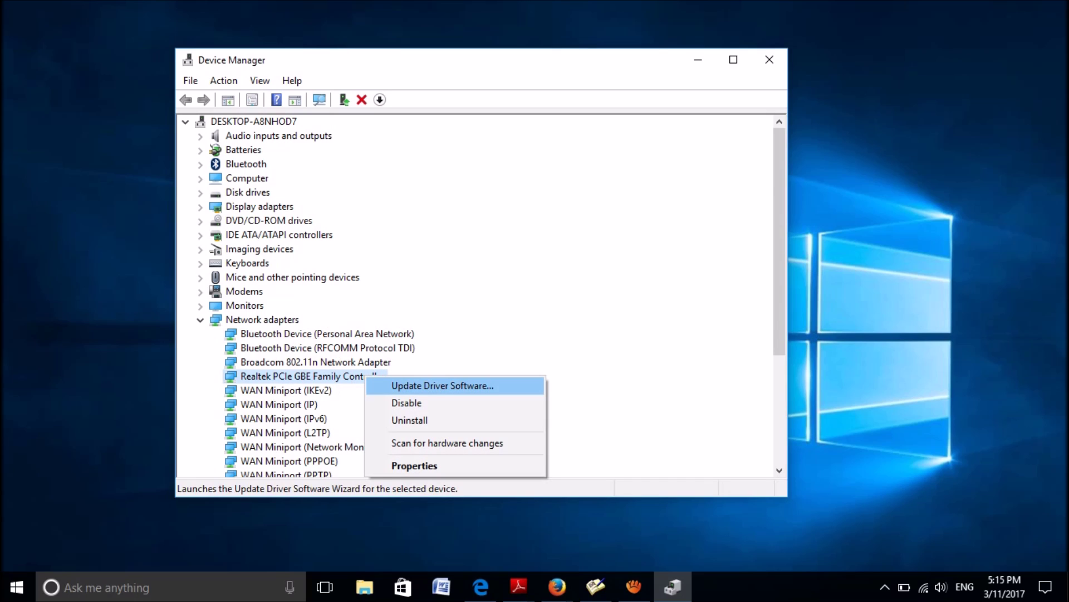
key("Return")
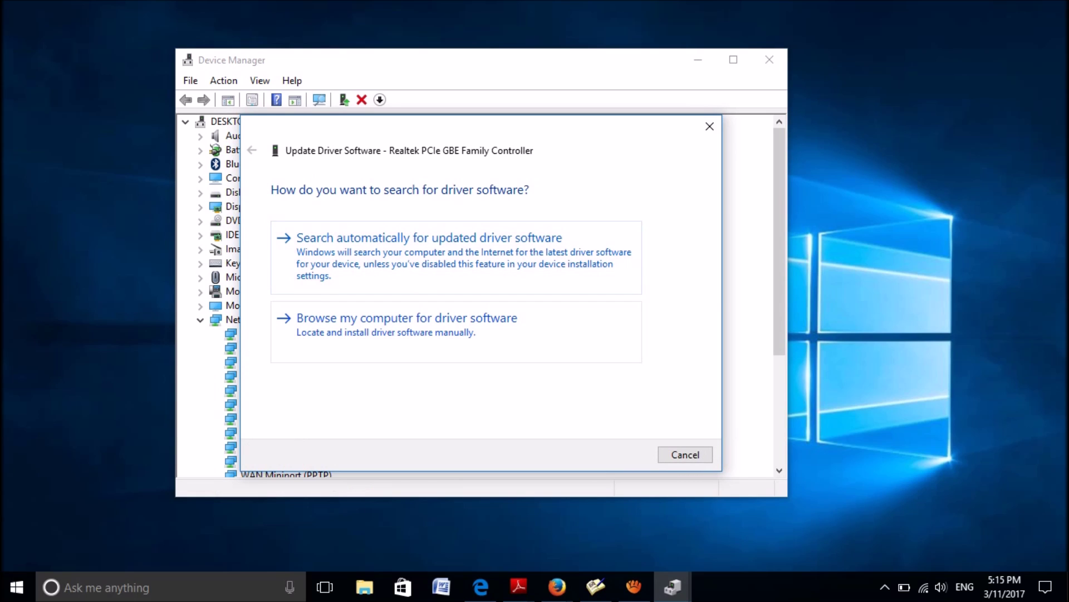
key("Return")
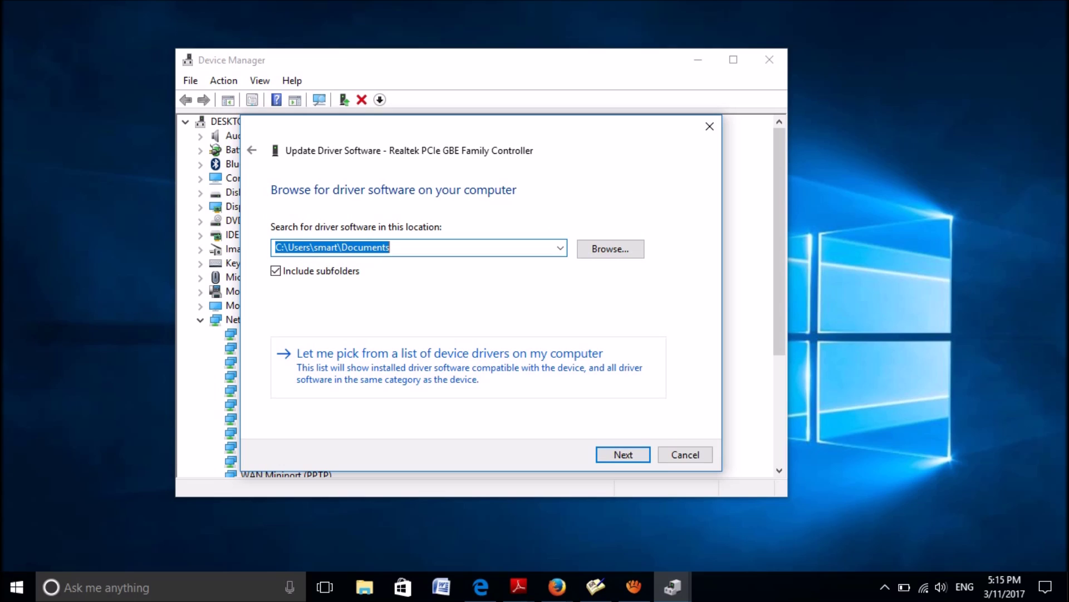
left_click(360, 369)
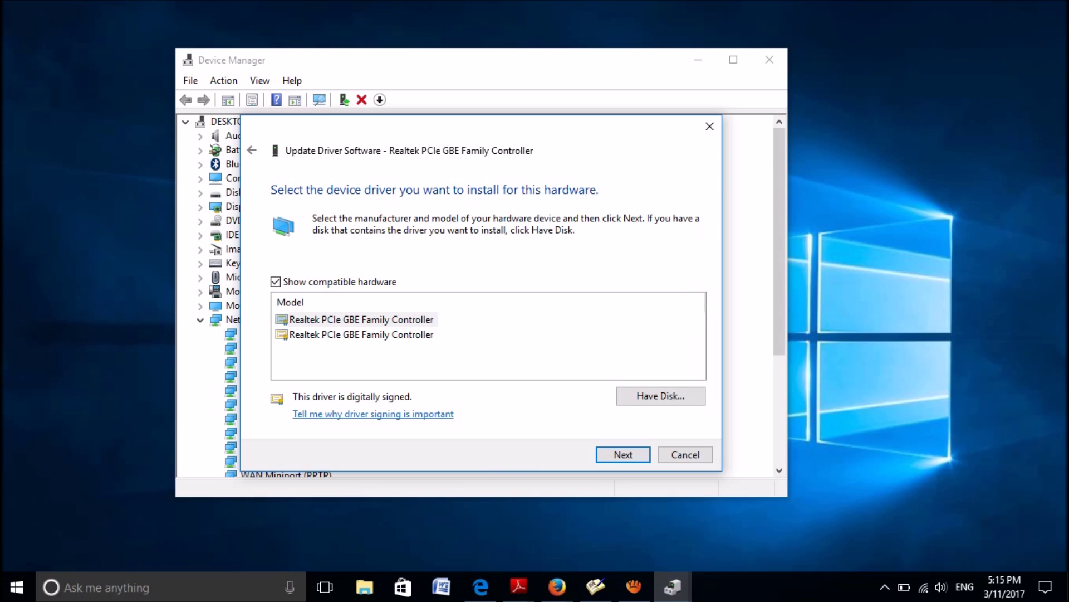
left_click(381, 321)
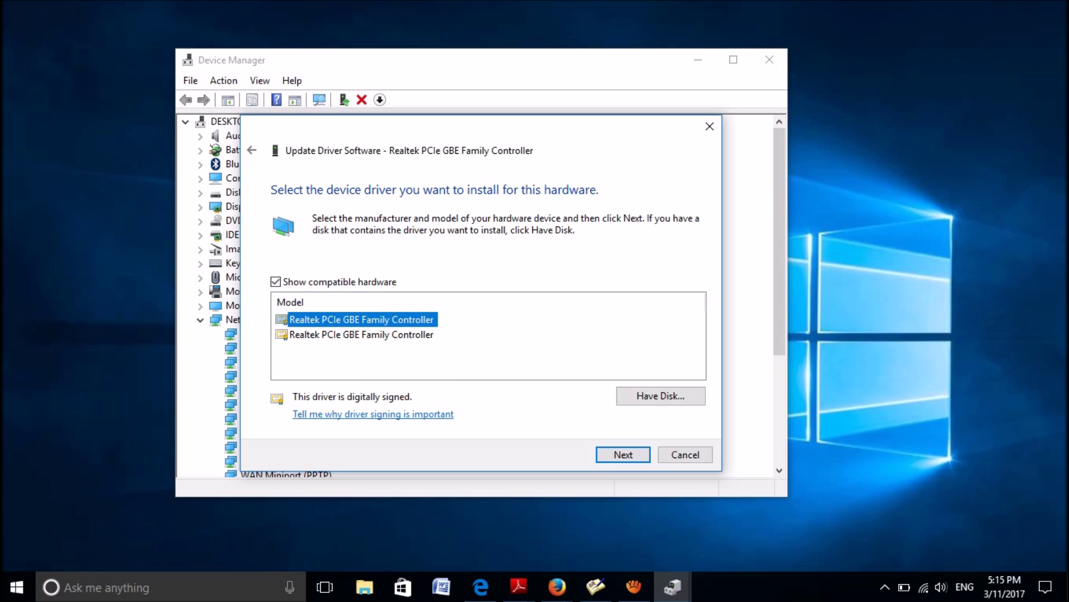
left_click(623, 455)
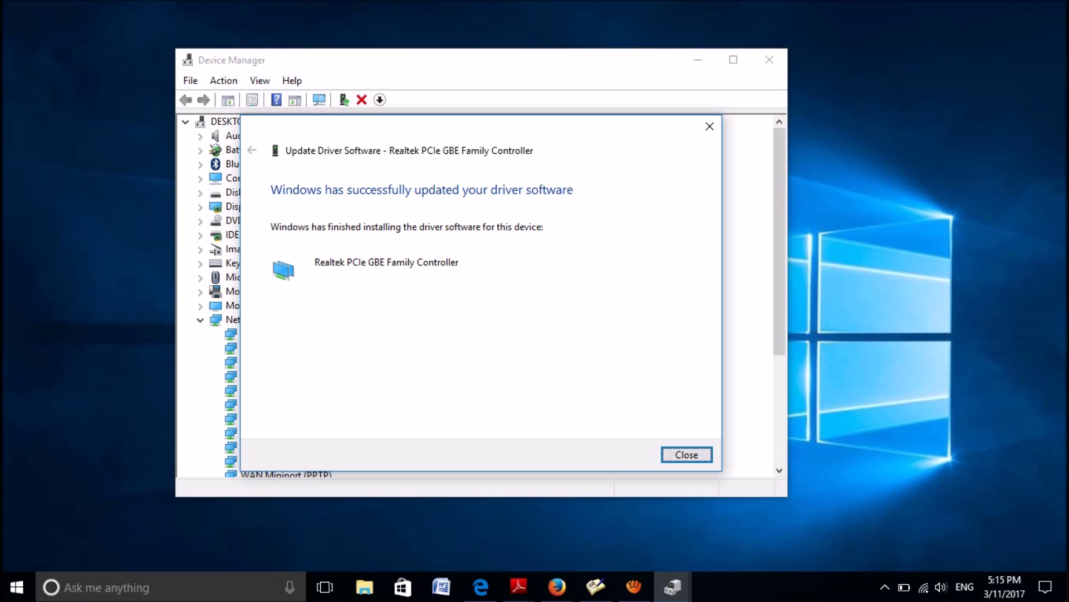
left_click(686, 455)
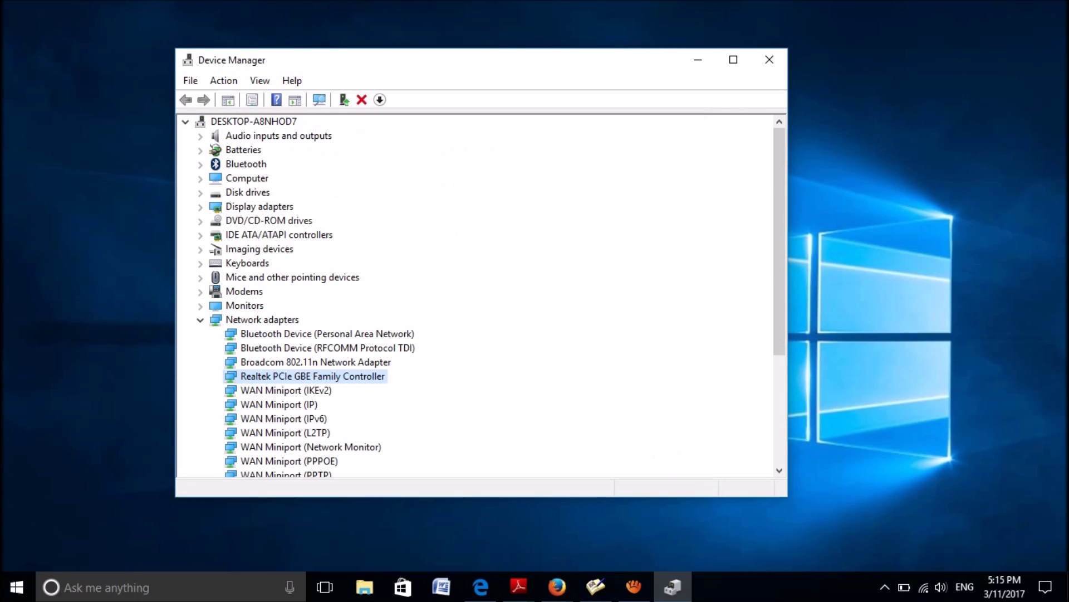
Step: Close Device Manager and restart Windows from the Start menu's power options
left_click(769, 60)
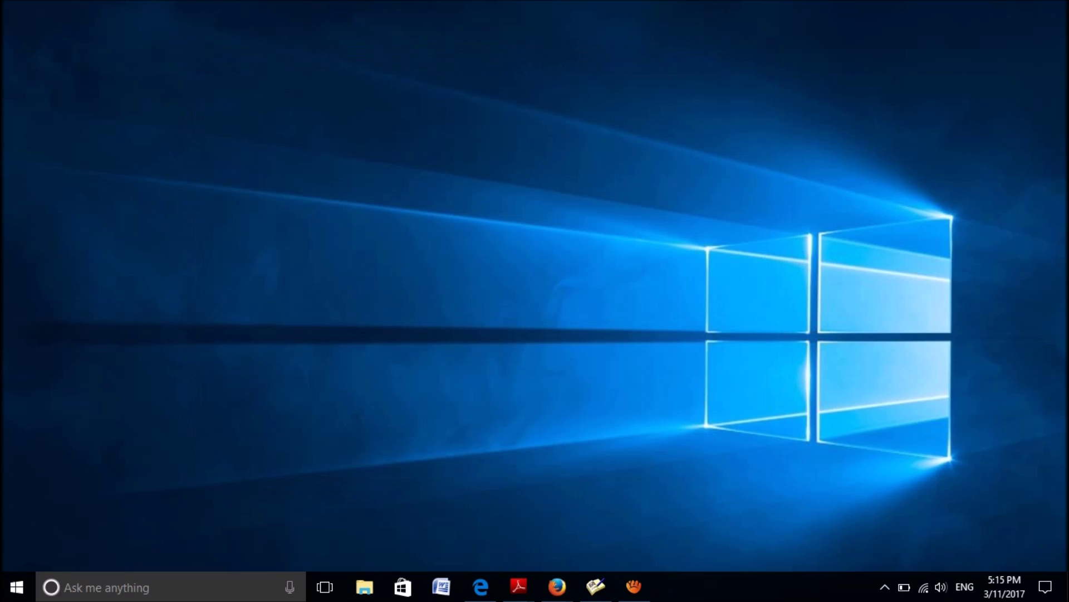
left_click(17, 585)
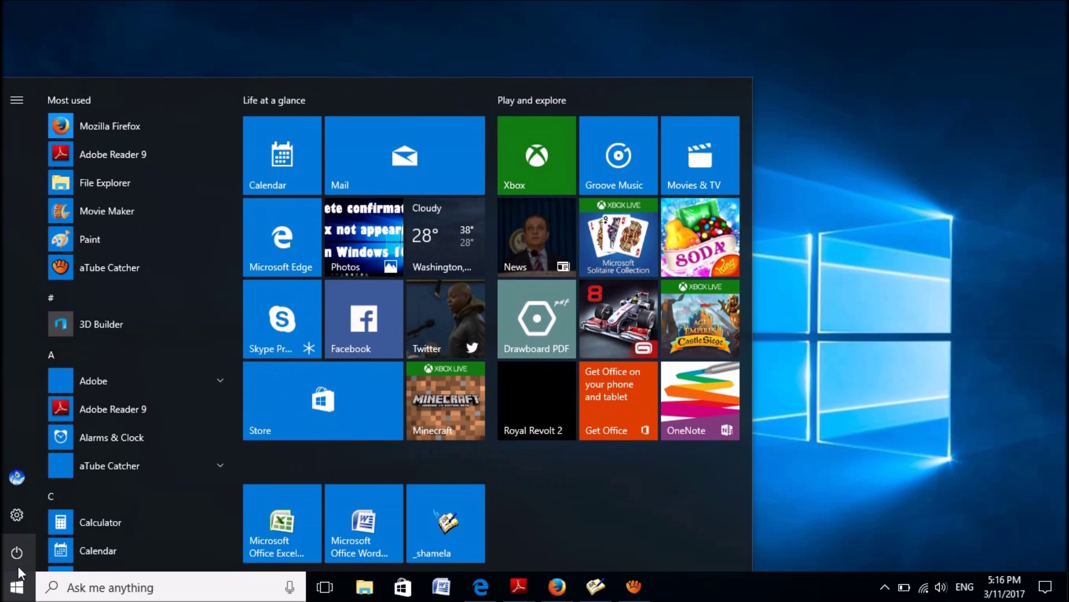
left_click(17, 552)
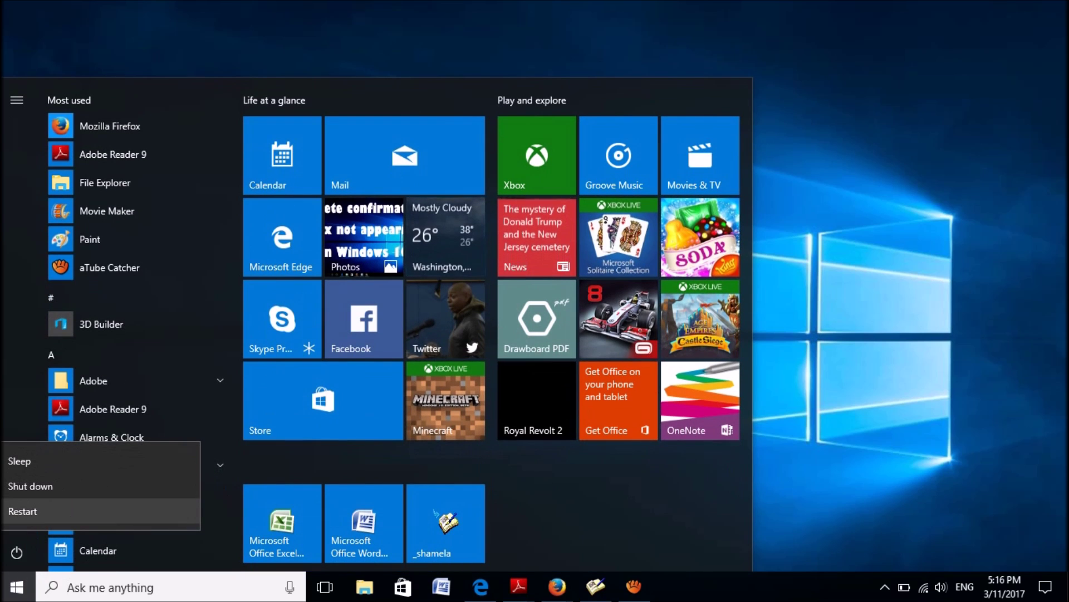
left_click(945, 380)
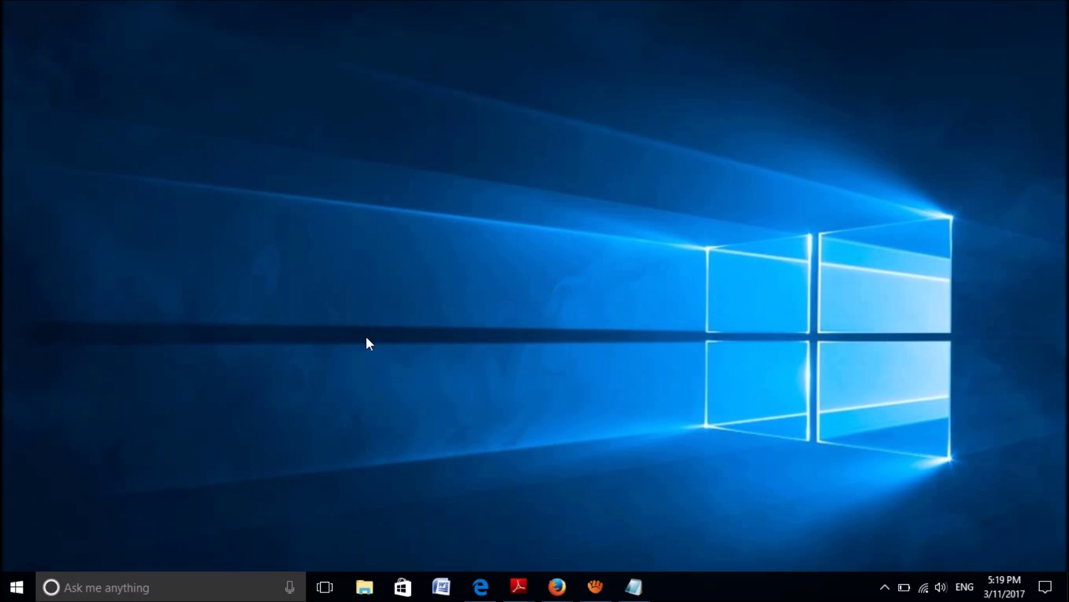
Step: Launch Command Prompt (Admin) and copy the first netsh heuristics command from Notepad
right_click(17, 594)
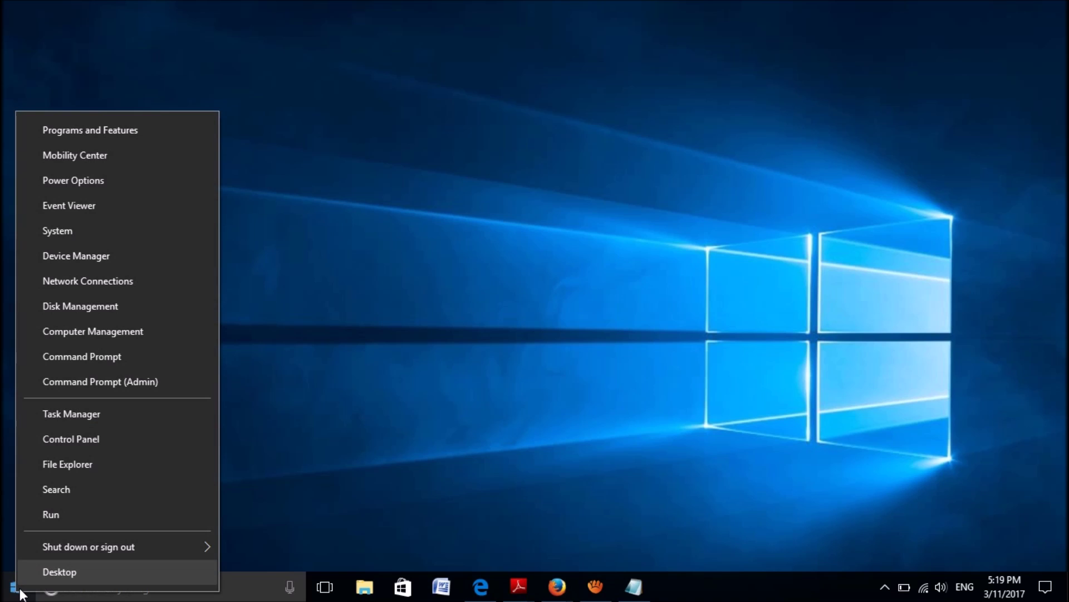
left_click(53, 390)
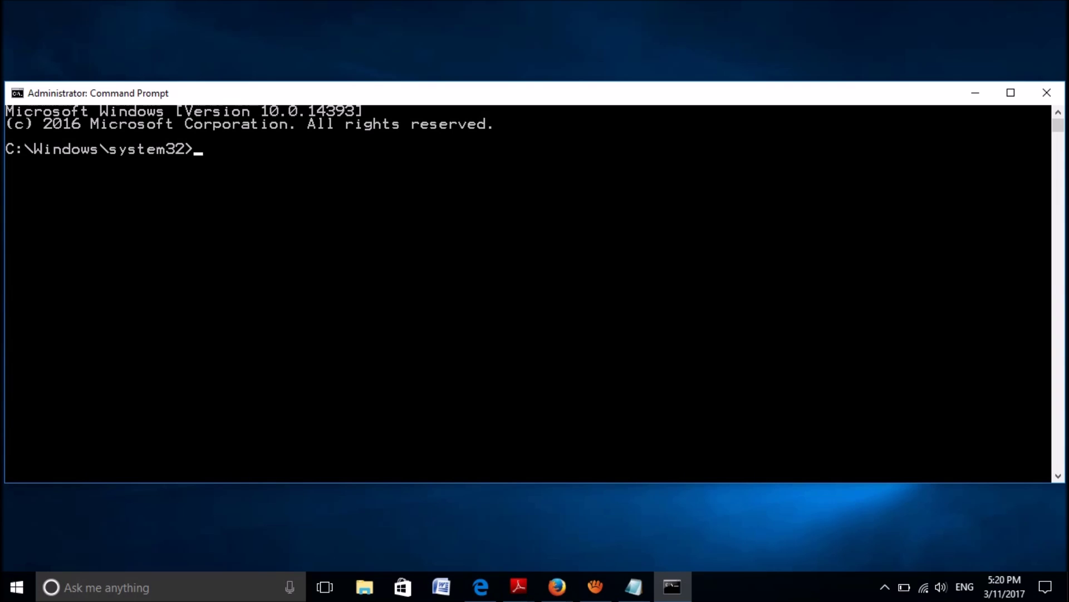
mouse_move(635, 583)
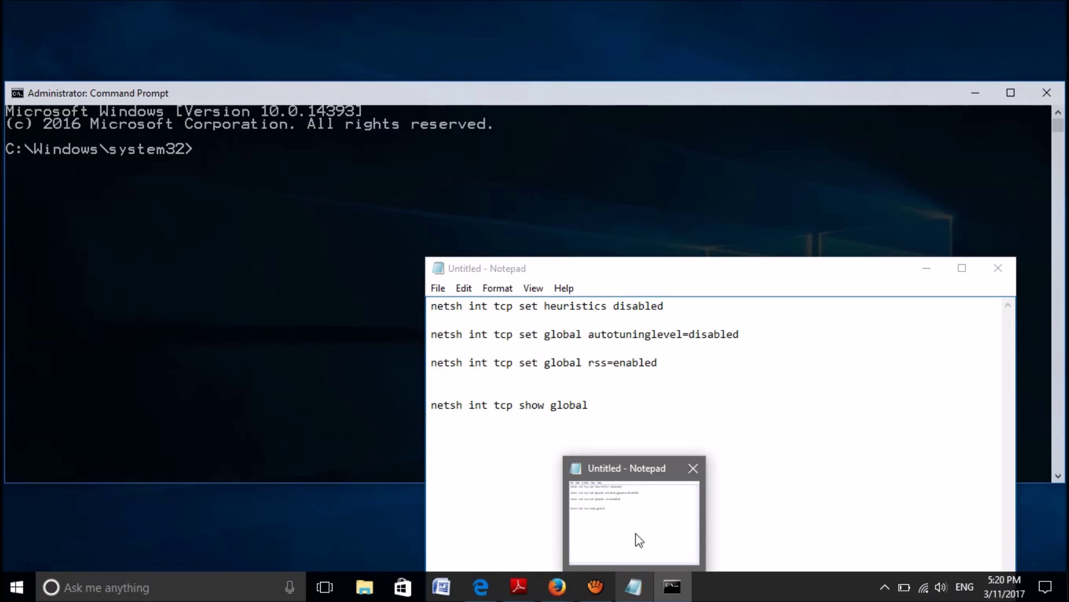
left_click(636, 533)
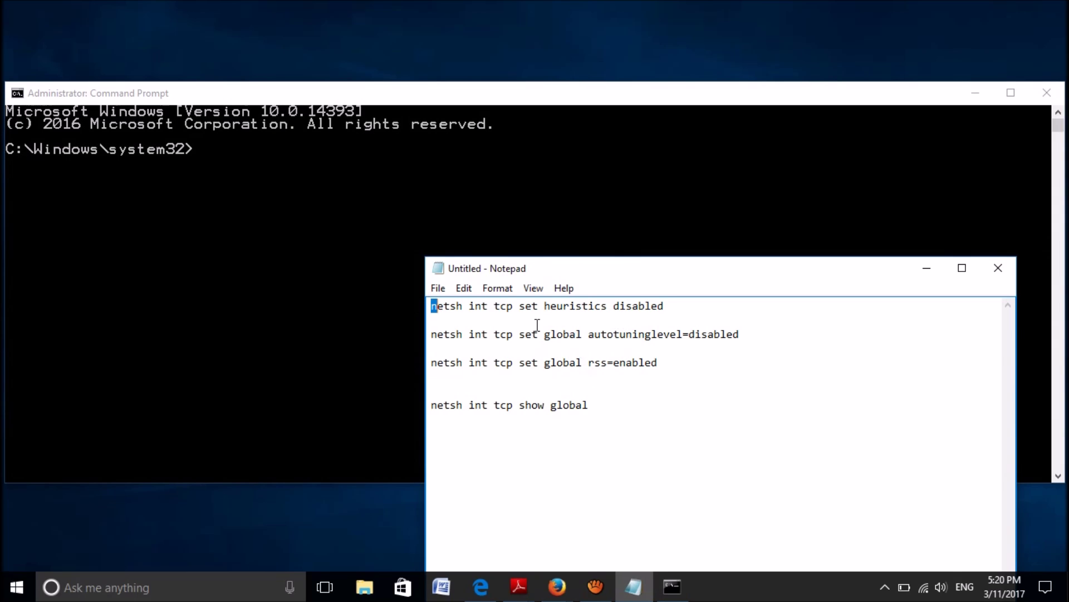
key("shift+Right")
key("shift+Right")
key("shift+Right")
key("shift+Right")
key("shift+Right")
key("shift+Right")
key("shift+Right")
key("shift+Right")
key("shift+Right")
key("shift+Right")
key("shift+Right")
key("shift+Right")
key("shift+Right")
key("shift+Right")
key("shift+Right")
key("shift+Right")
key("shift+Right")
key("shift+Right")
key("shift+Right")
key("shift+Right")
key("shift+Right")
key("shift+Right")
key("shift+Right")
key("shift+Right")
key("shift+Right")
key("ctrl+c")
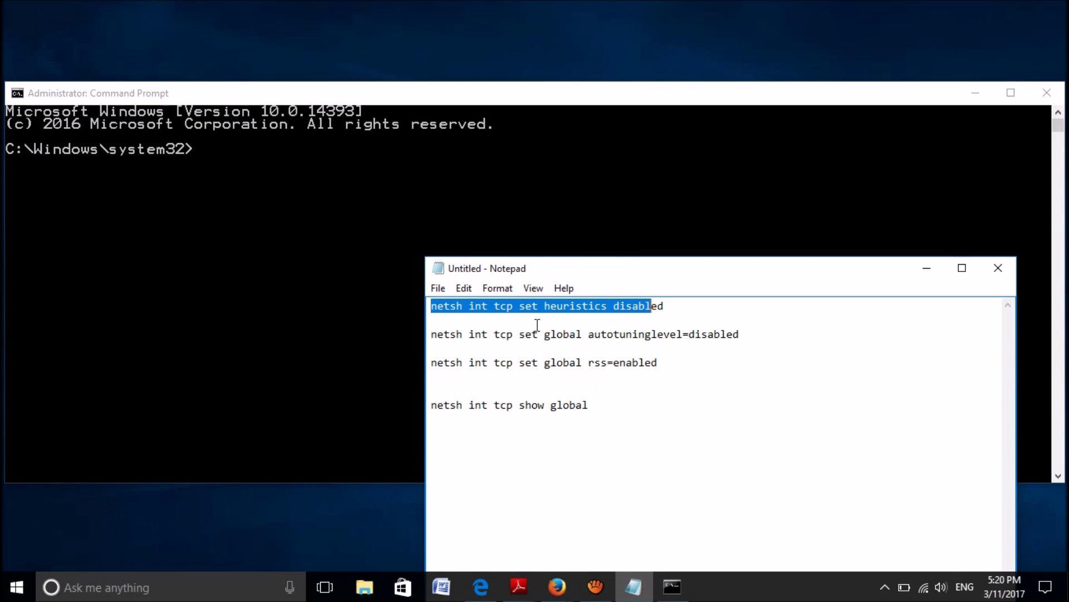
key("shift+F10")
key("Down")
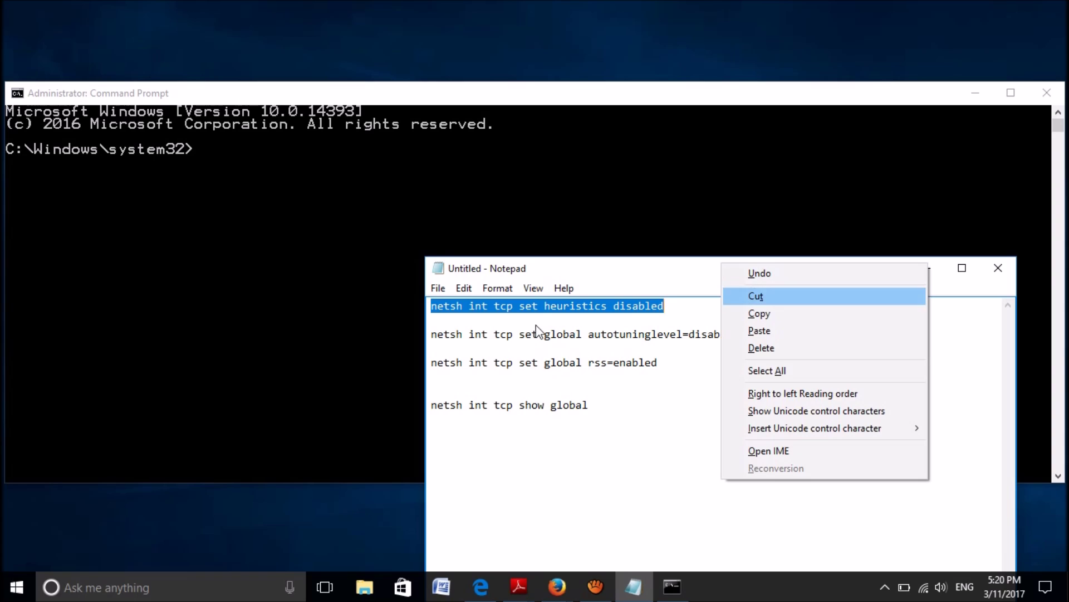
key("Down")
key("Return")
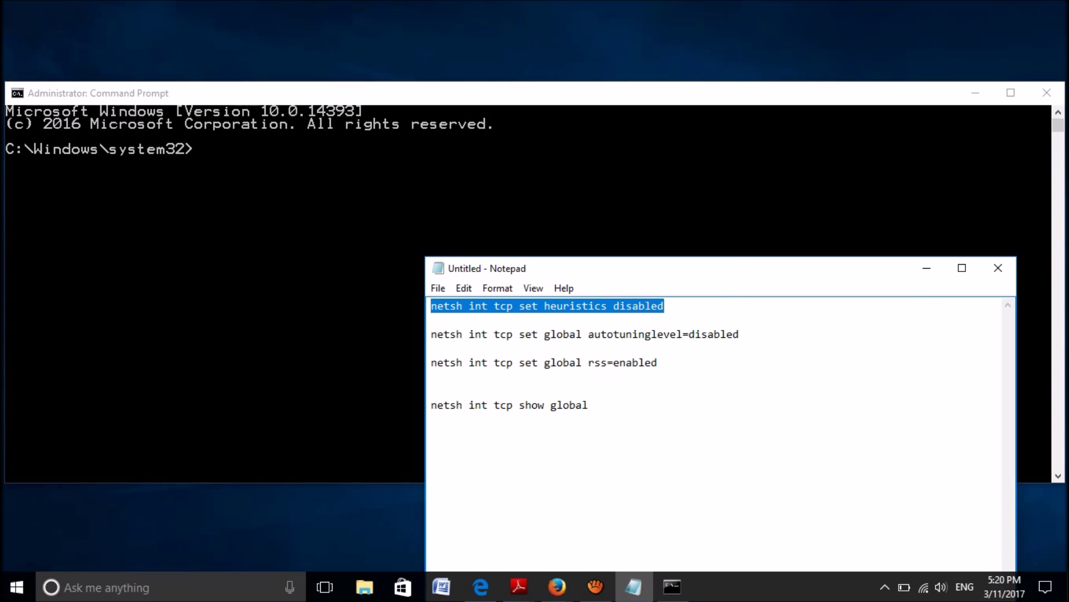
key("alt+Tab")
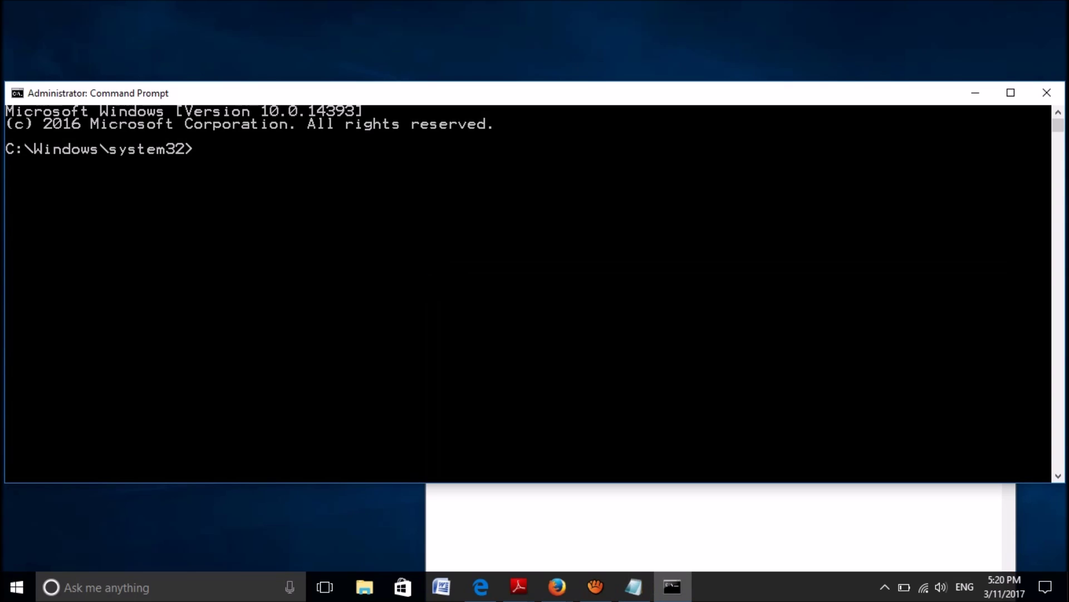
Step: Run 'netsh int tcp set heuristics disabled' and 'netsh int tcp set global autotuninglevel=disabled'
key("ctrl+v")
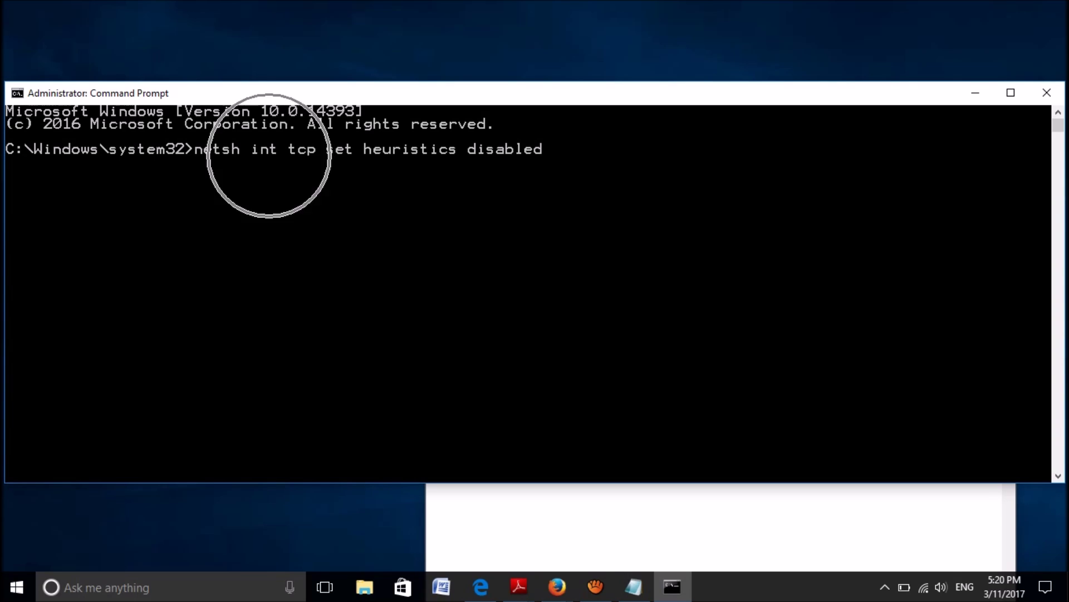
key("Return")
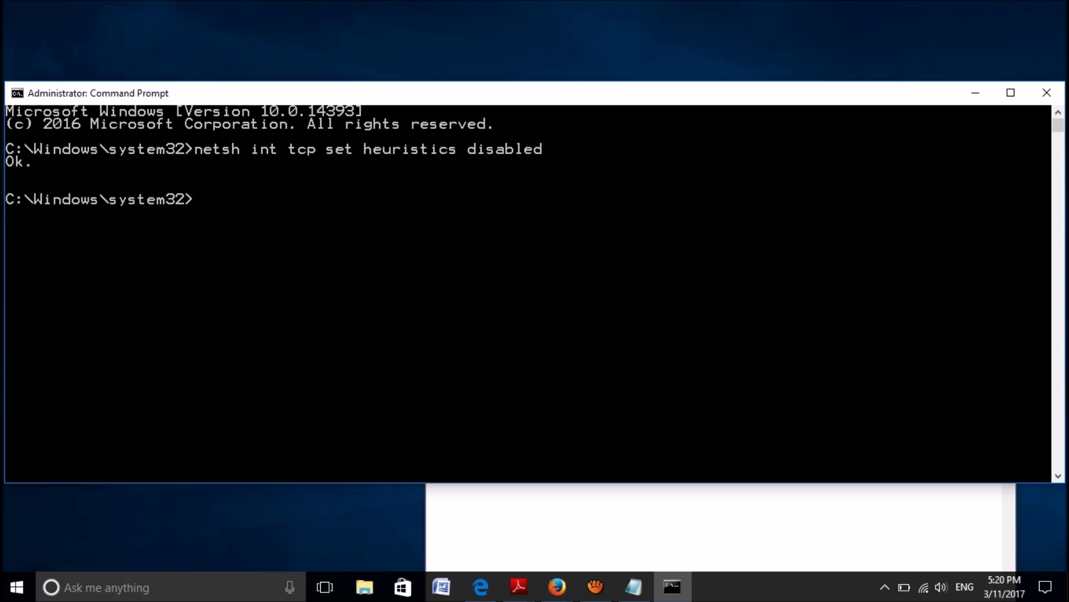
left_click(492, 517)
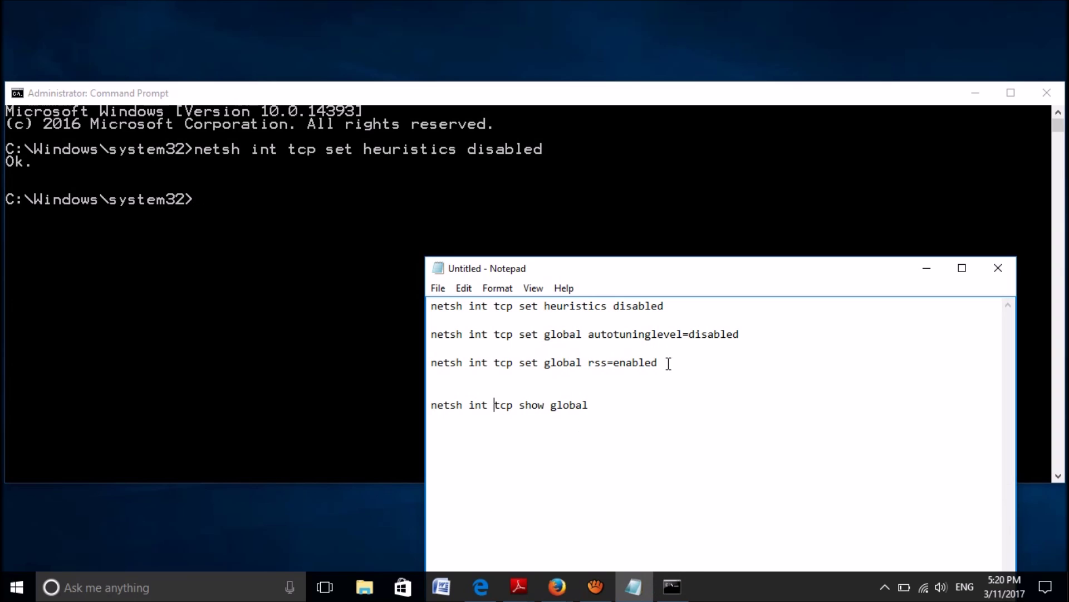
left_click_drag(751, 338, 429, 334)
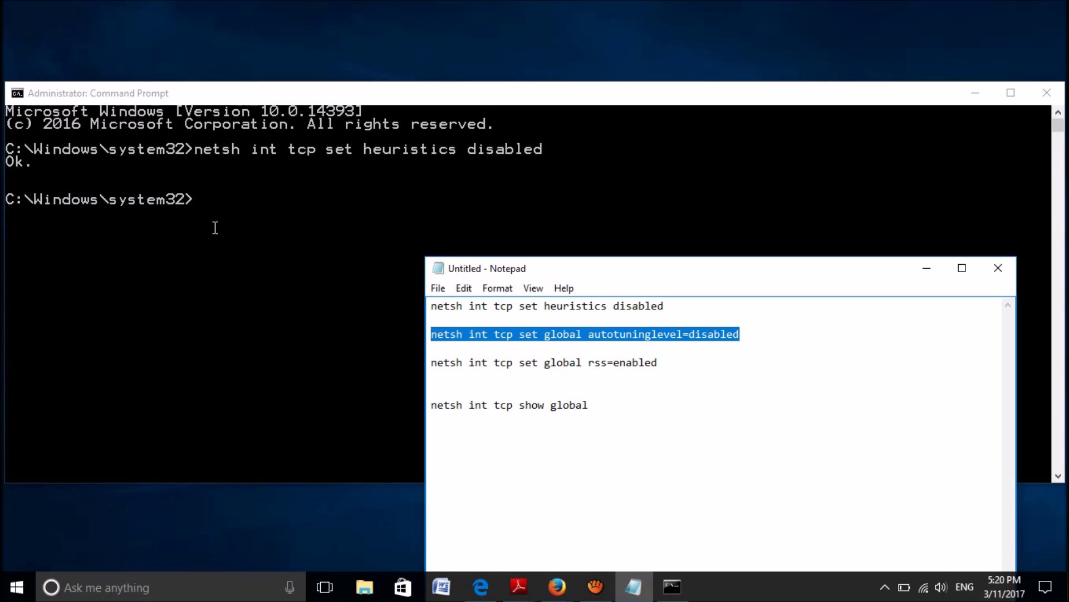
key("ctrl+c")
key("alt+Tab")
key("ctrl+v")
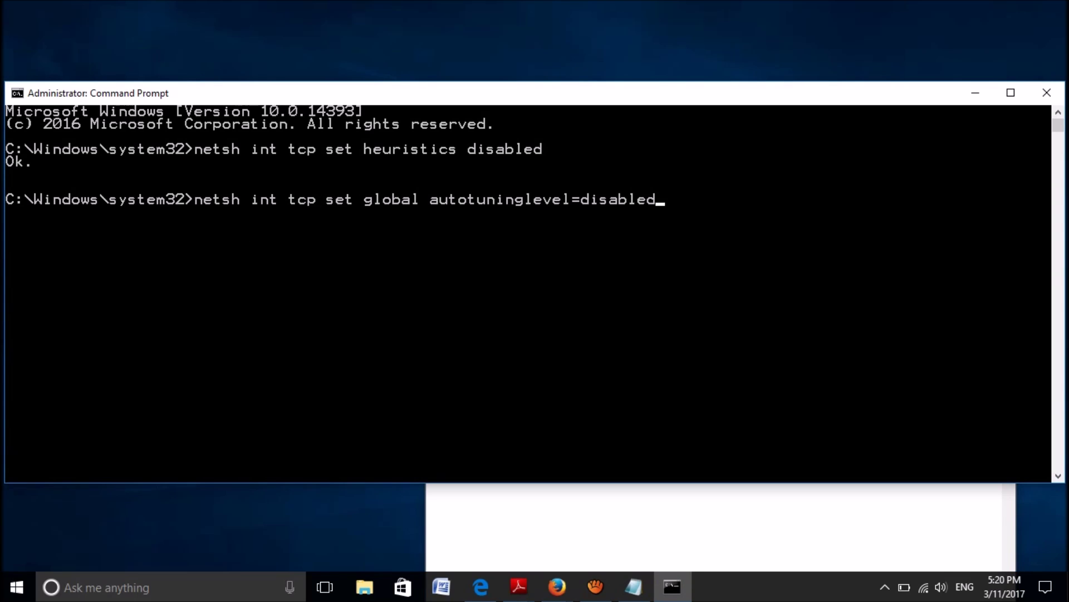
key("Return")
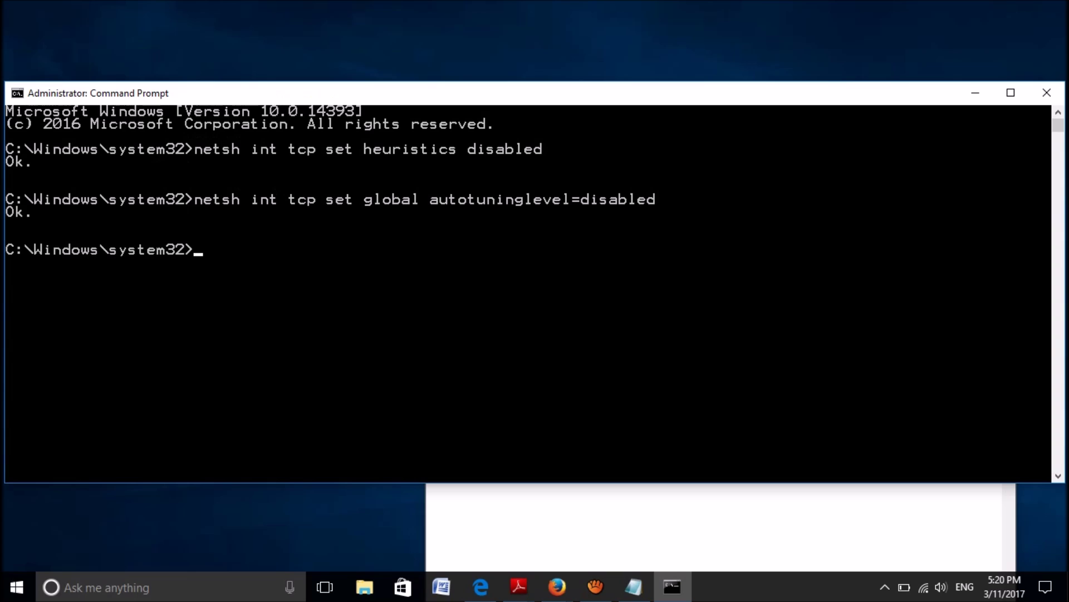
left_click(487, 515)
Step: Copy 'netsh int tcp set global rss=enabled' from Notepad and run it
left_click_drag(668, 364, 433, 359)
right_click(445, 366)
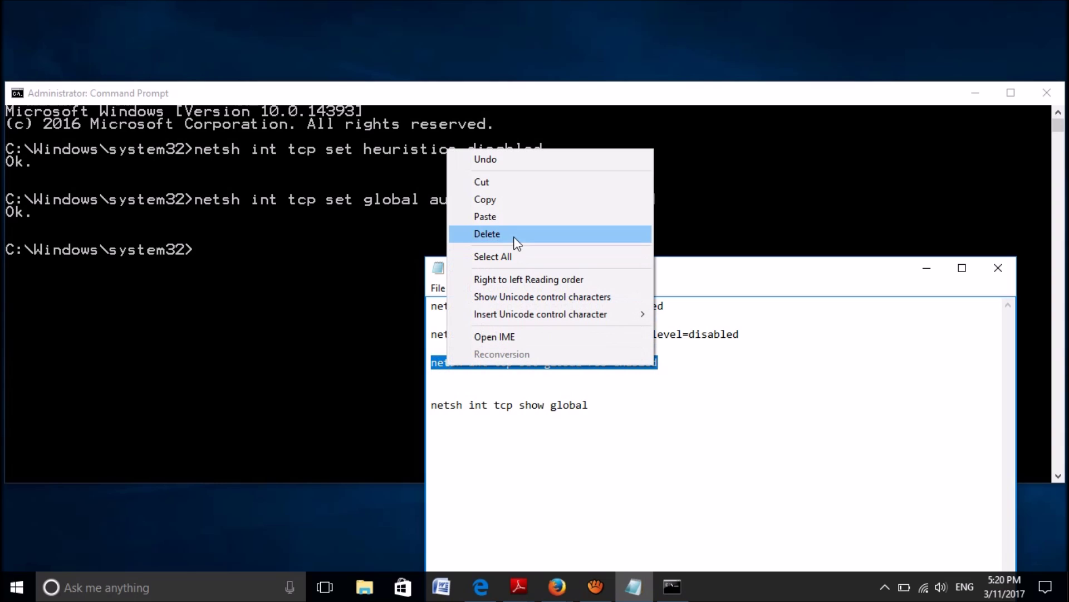
left_click(512, 202)
left_click(512, 202)
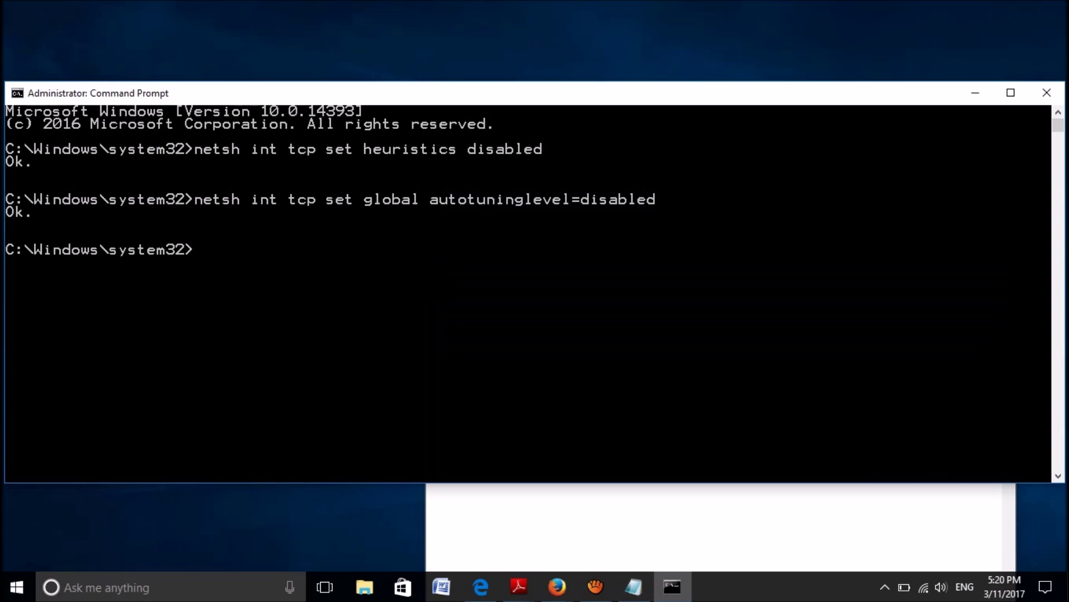
key("ctrl+v")
key("Return")
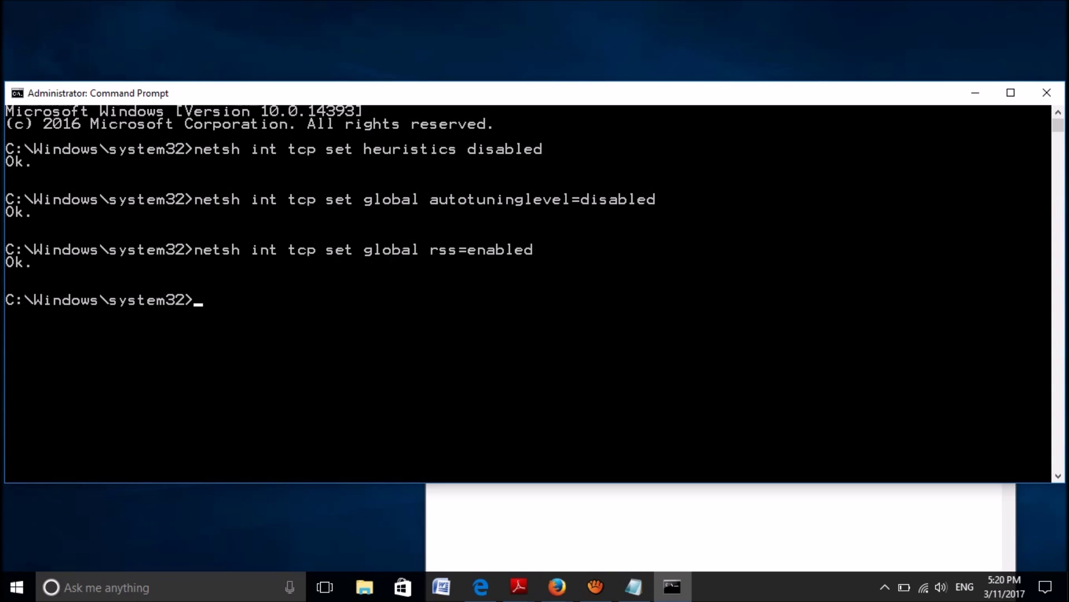
Step: Copy 'netsh int tcp show global' from Notepad, minimize Notepad, and run it
left_click(517, 495)
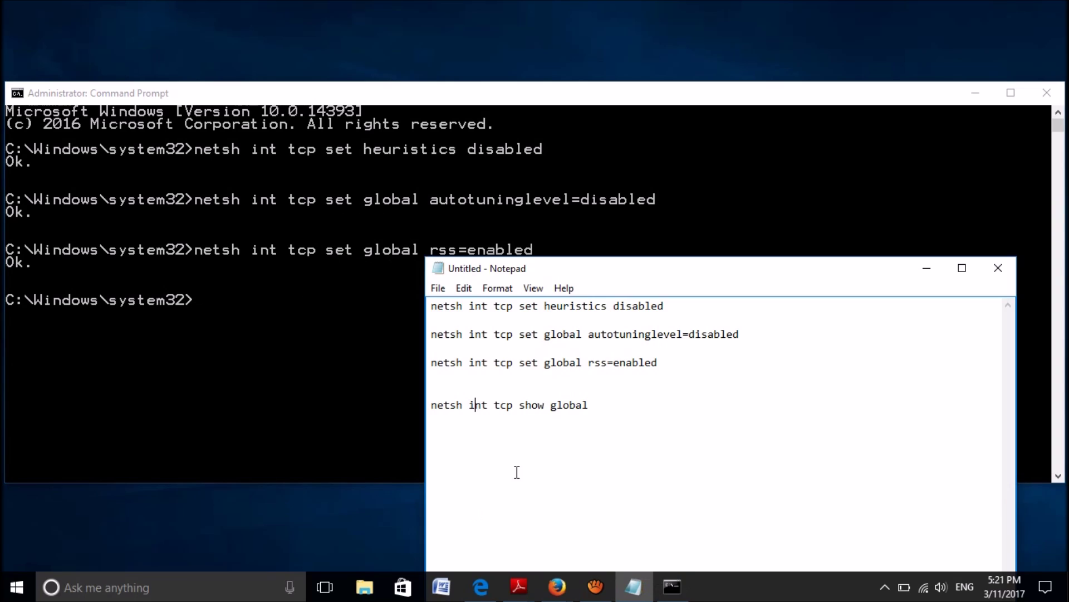
left_click_drag(599, 413, 429, 405)
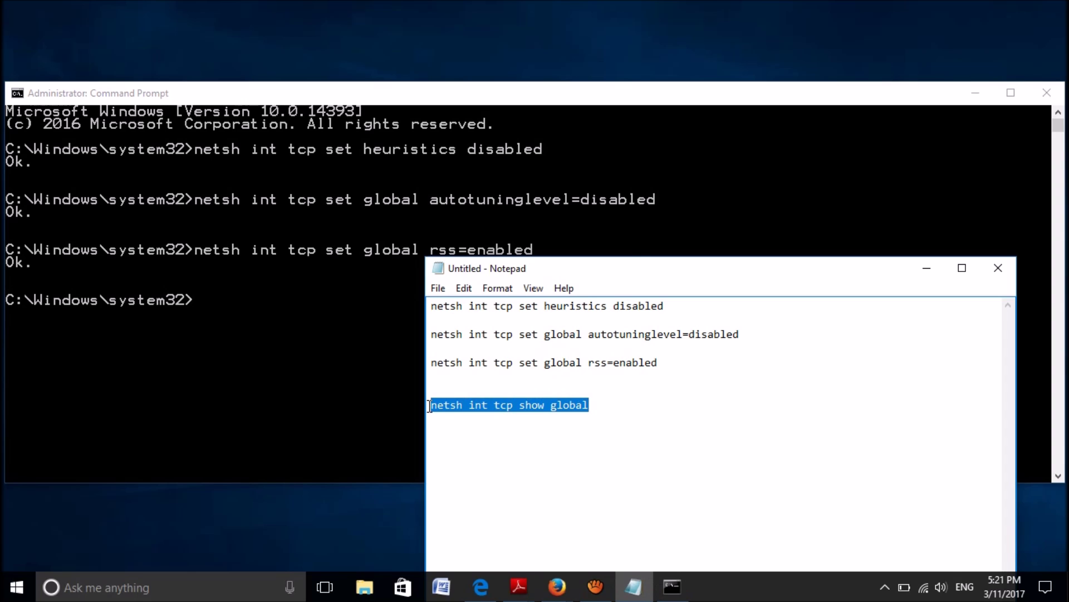
right_click(430, 406)
left_click(510, 238)
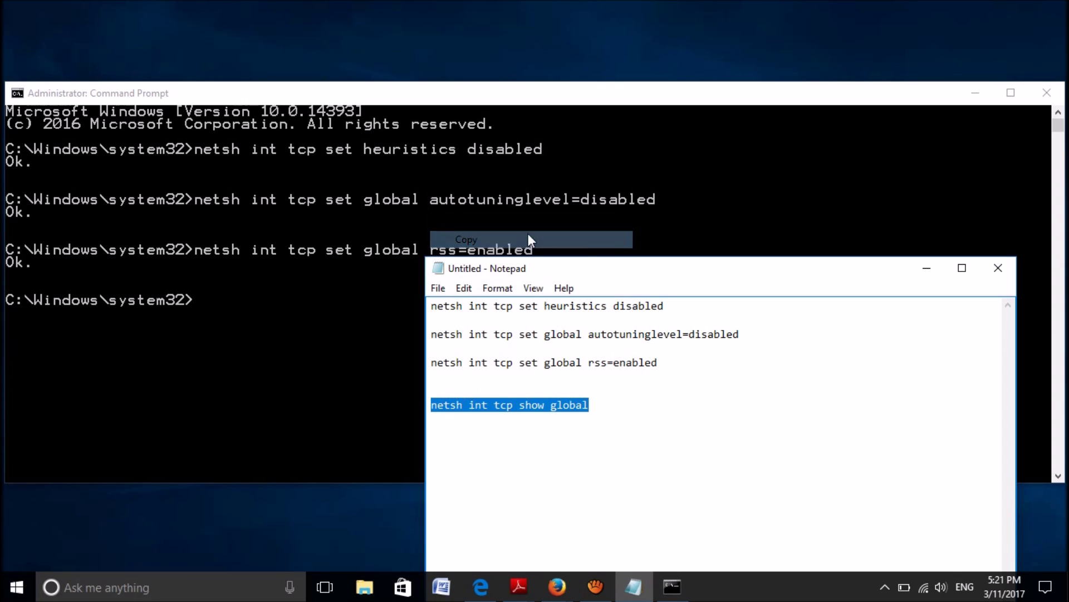
left_click(930, 270)
key("ctrl+v")
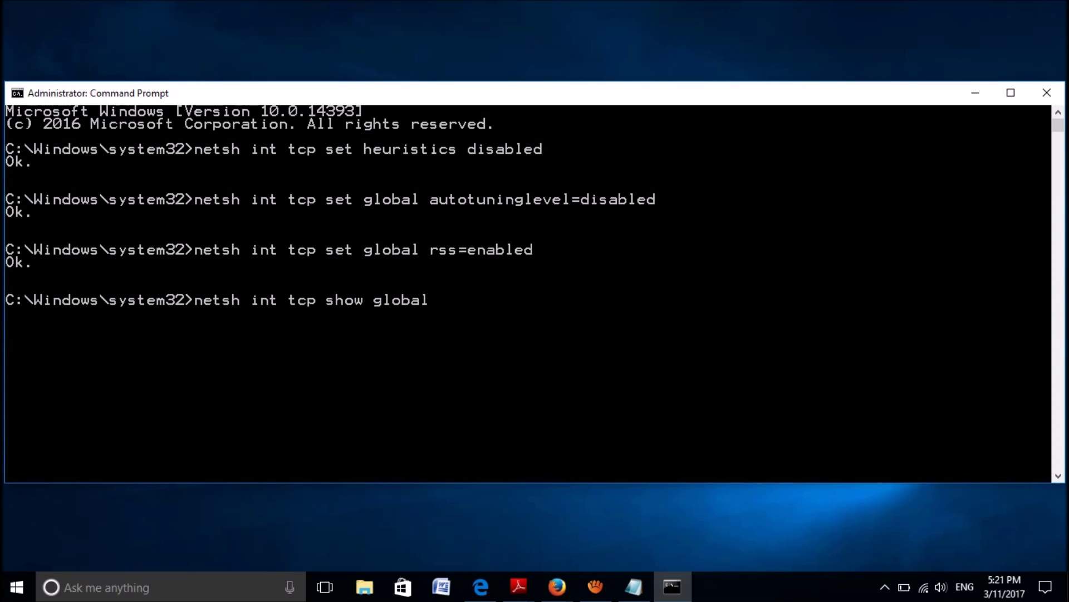
key("Return")
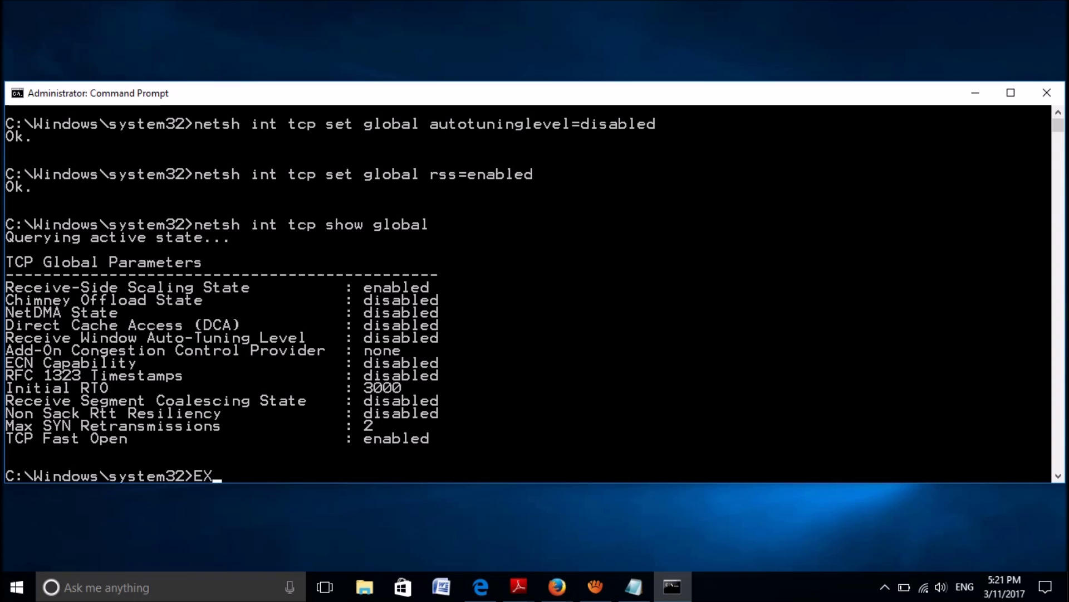
Step: Run EXIT to close the Command Prompt after reviewing the TCP global settings
key("Return")
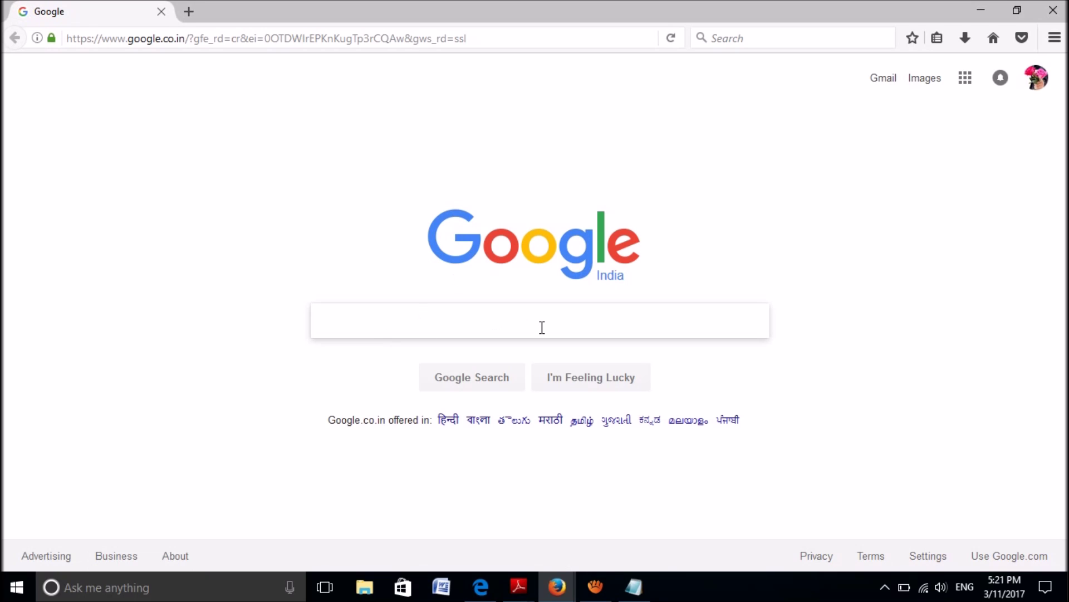
Step: Check the Google search box responds on the loaded homepage, then close Firefox
left_click(563, 331)
left_click(1053, 10)
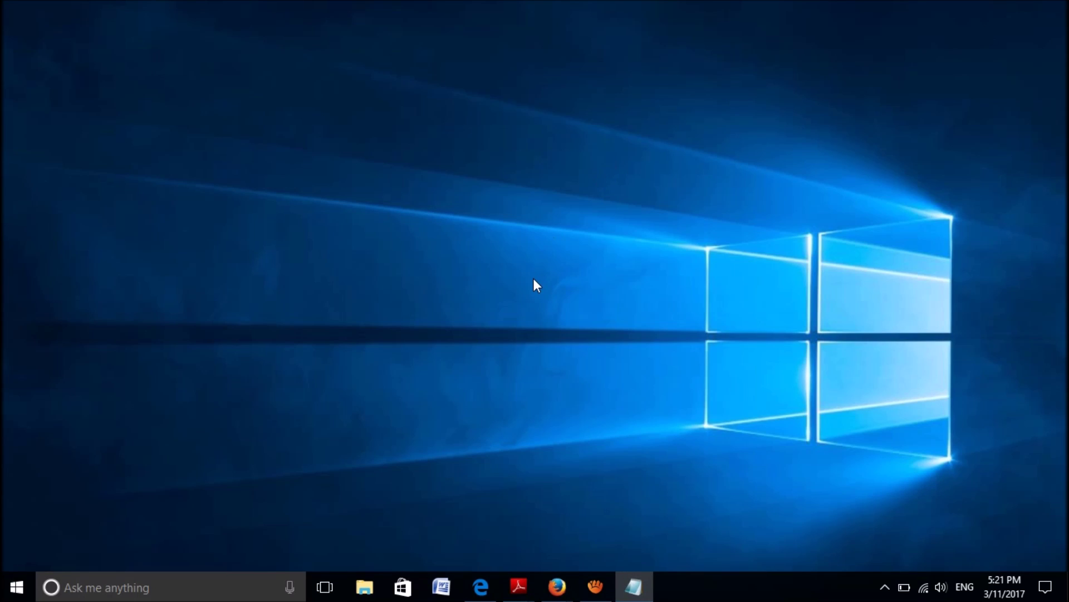